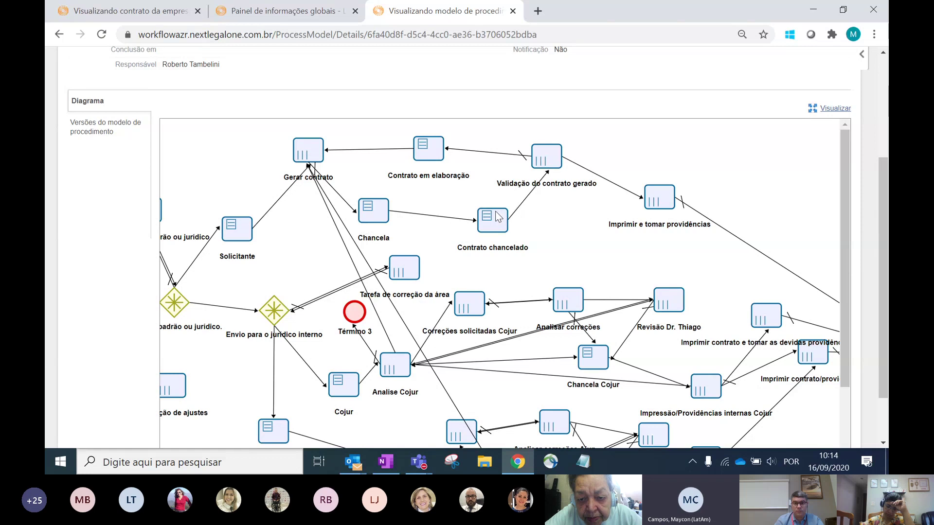
View the generated documents in the TESTE TREINAMENTO contract's GED section, then return to its workflow pending items
left_click(124, 11)
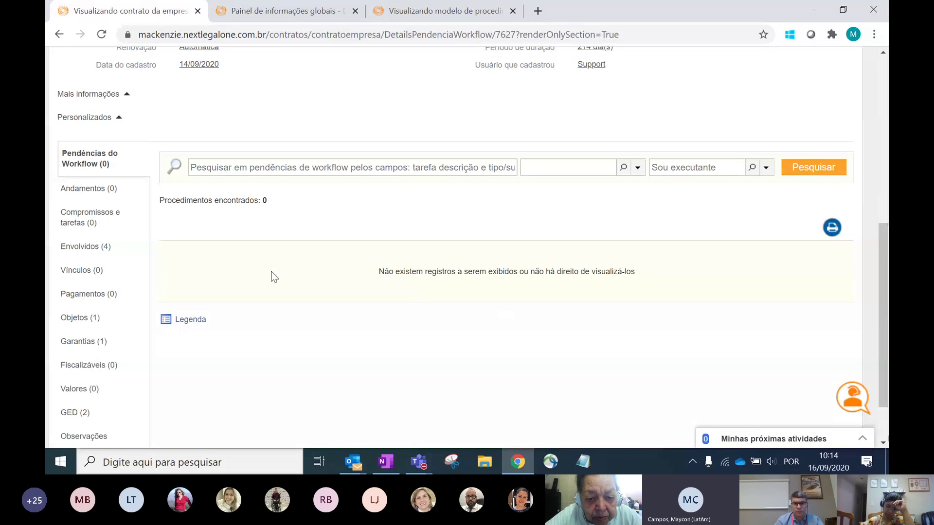
scroll(229, 246, "down", 2)
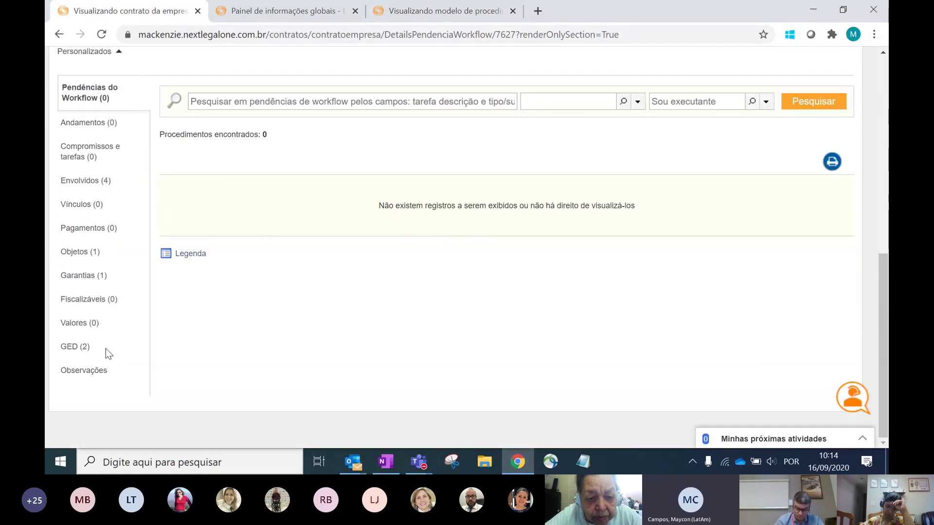
left_click(75, 351)
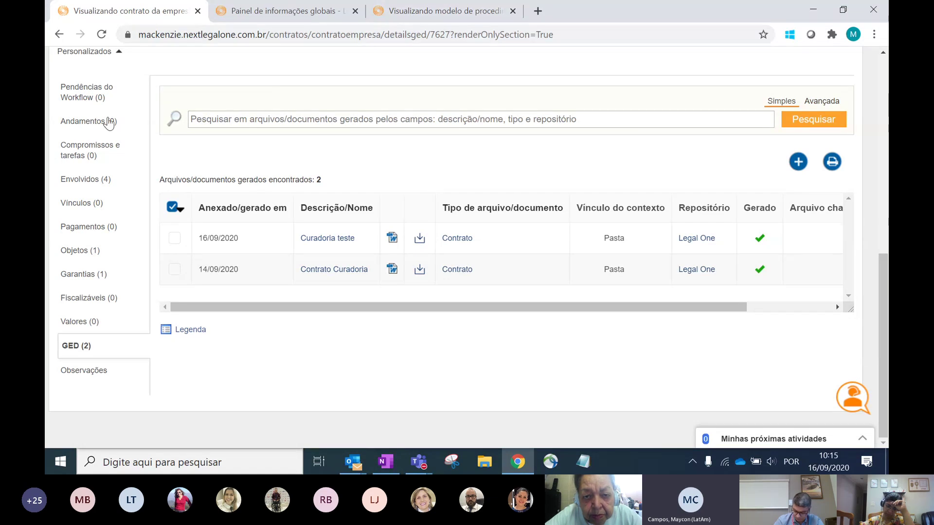
left_click(89, 98)
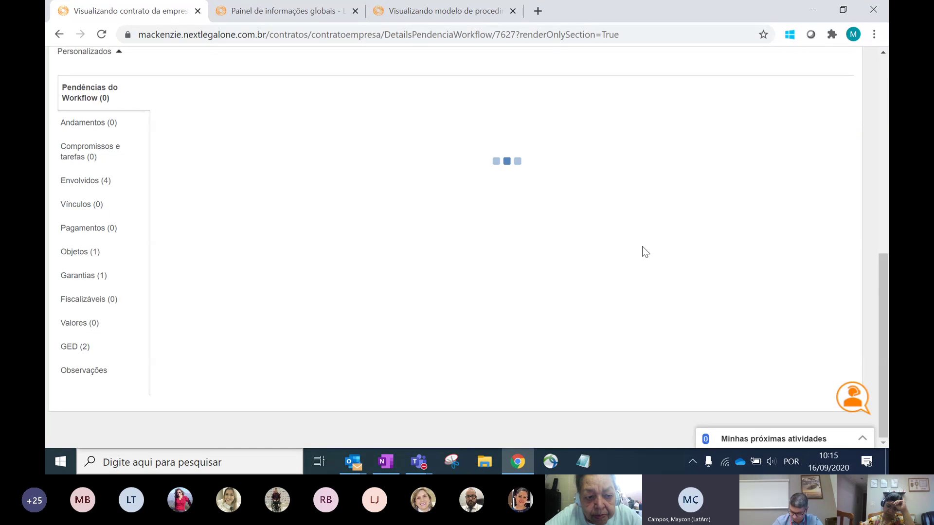
Review the custom fields and parallel task conditions of the "Validação do contrato gerado" task in the procedure model, and close its settings
left_click(462, 13)
left_click(525, 150)
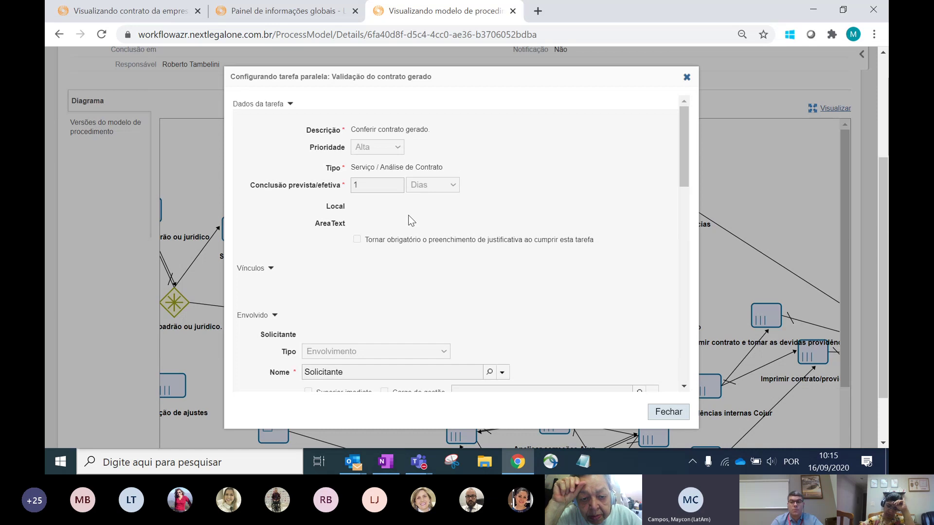
scroll(409, 219, "down", 10)
scroll(384, 326, "down", 2)
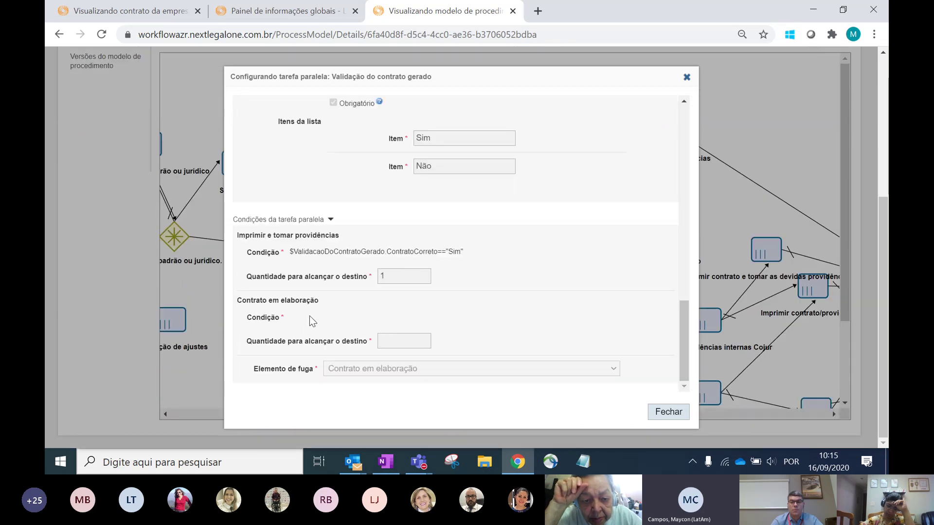
scroll(370, 161, "up", 3)
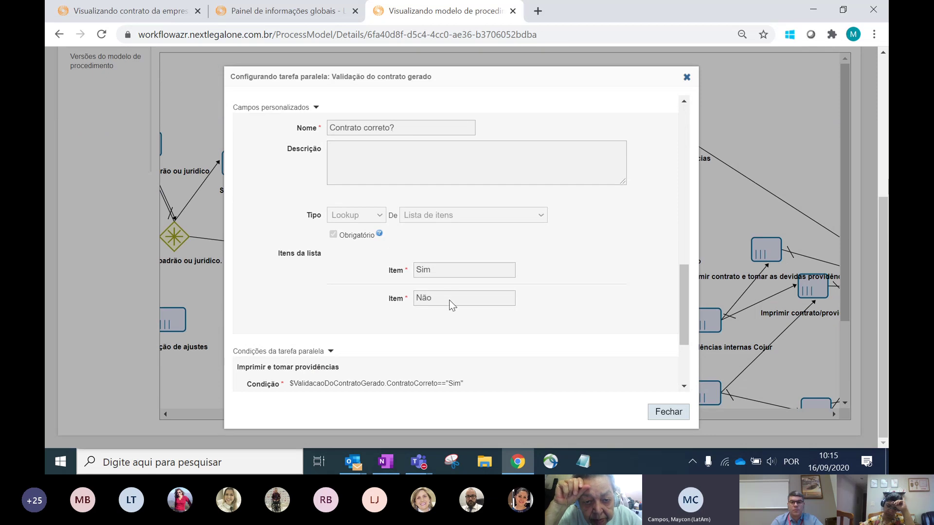
left_click(665, 419)
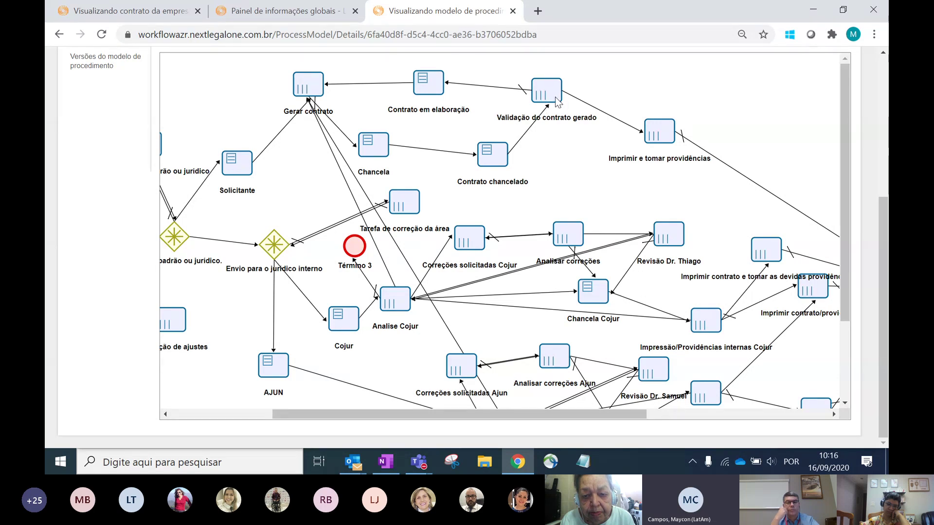
Examine the task data of "Imprimir e tomar providências" in the procedure diagram, and close its settings
left_click_drag(601, 415, 707, 413)
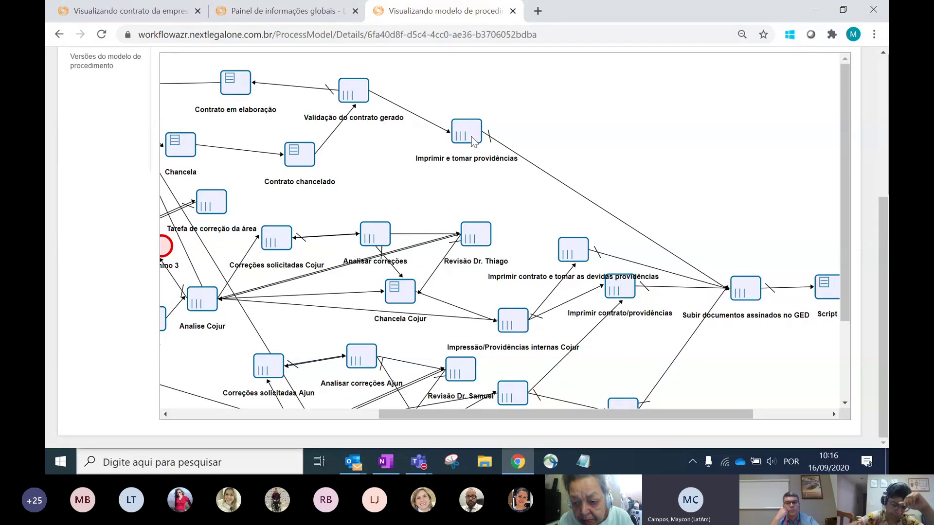
left_click(447, 125)
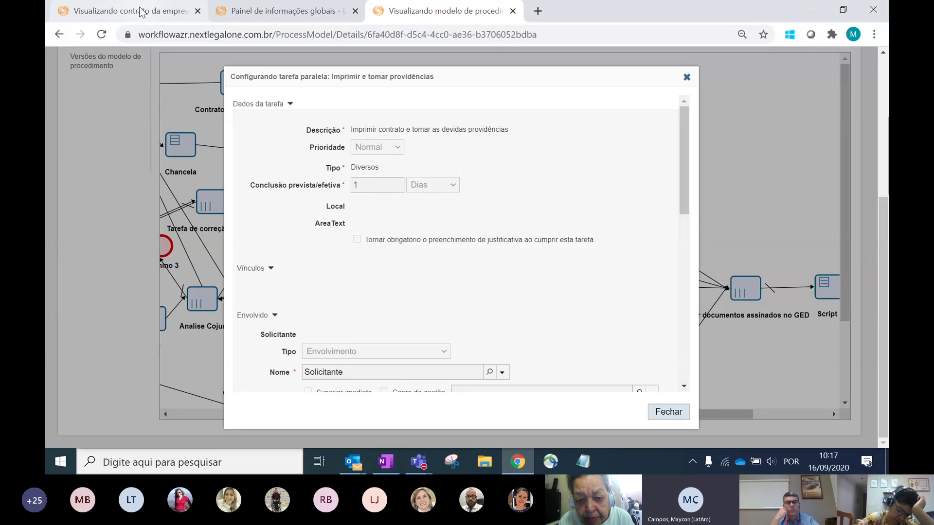
left_click(139, 12)
left_click(408, 14)
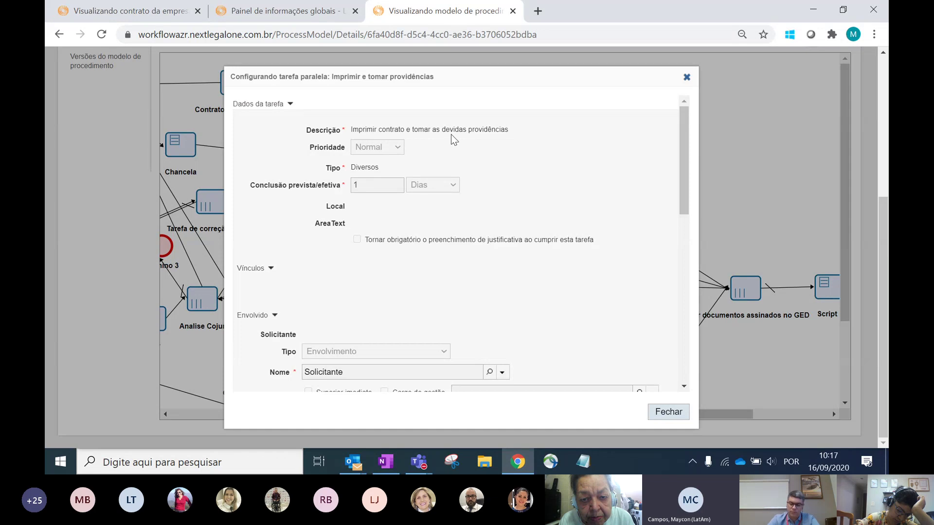
left_click(669, 412)
Trace the procedure diagram from "Validação do contrato gerado" through "Imprimir e tomar providências" and "Subir documentos assinados no GED" to "Término 2"
left_click(144, 14)
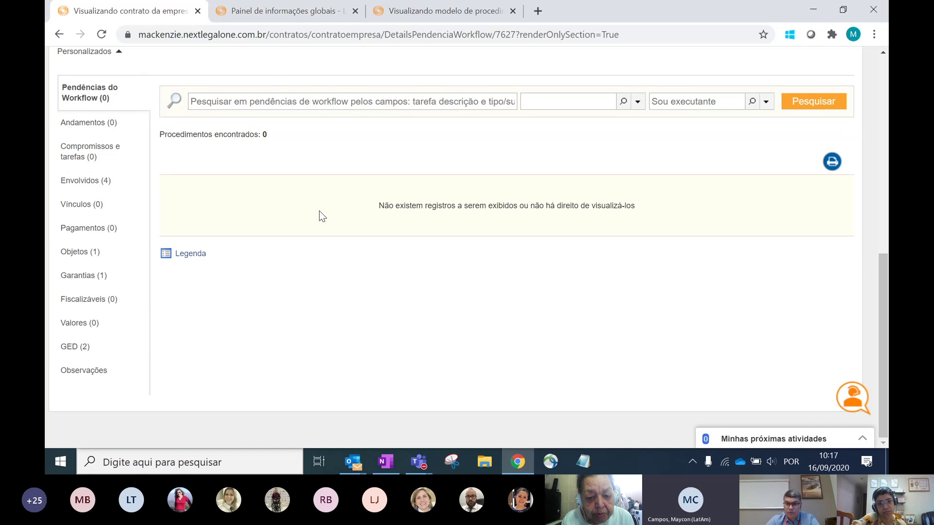
left_click(405, 19)
left_click_drag(571, 414, 637, 414)
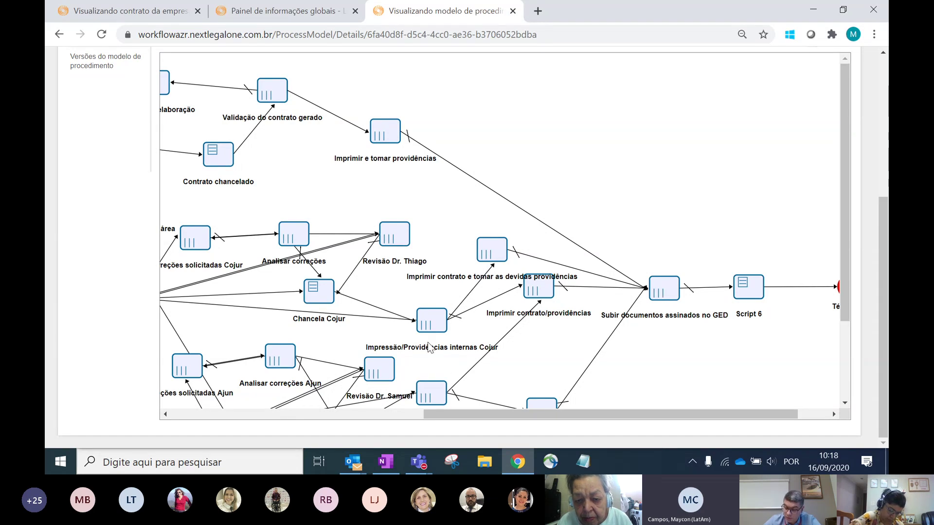
left_click_drag(457, 414, 317, 413)
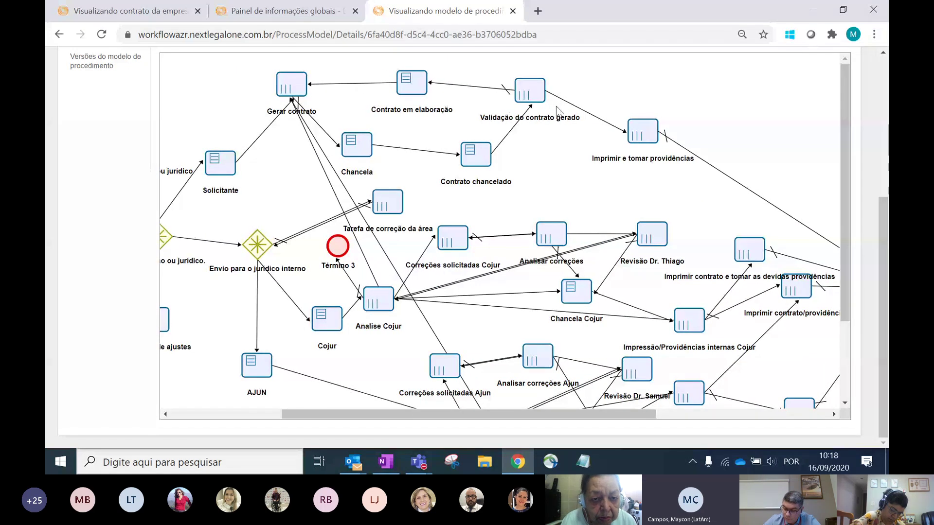
left_click_drag(562, 410, 542, 418)
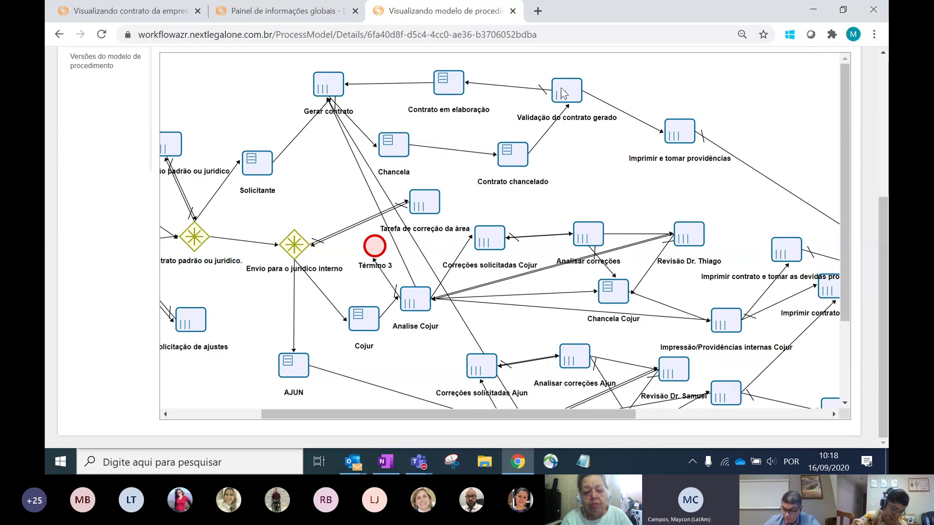
scroll(585, 412, "right", 3)
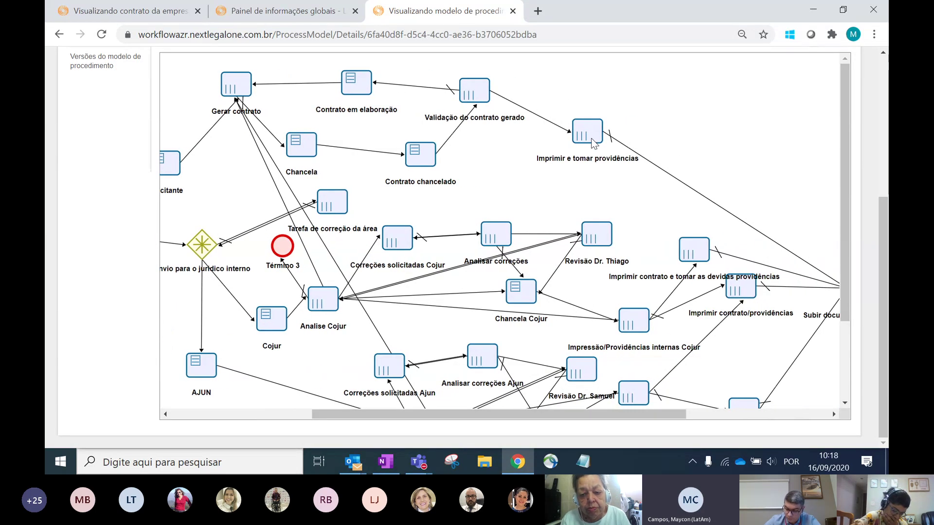
left_click_drag(640, 413, 699, 414)
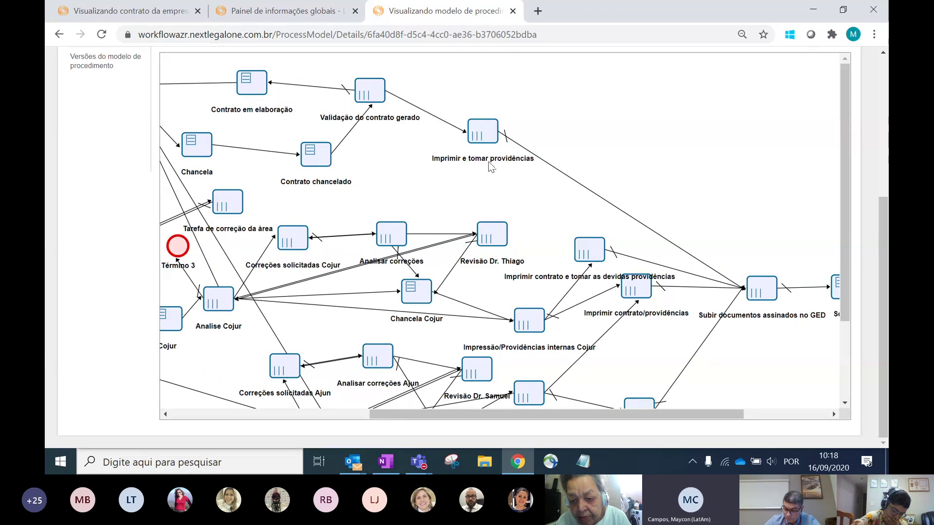
left_click_drag(632, 412, 697, 415)
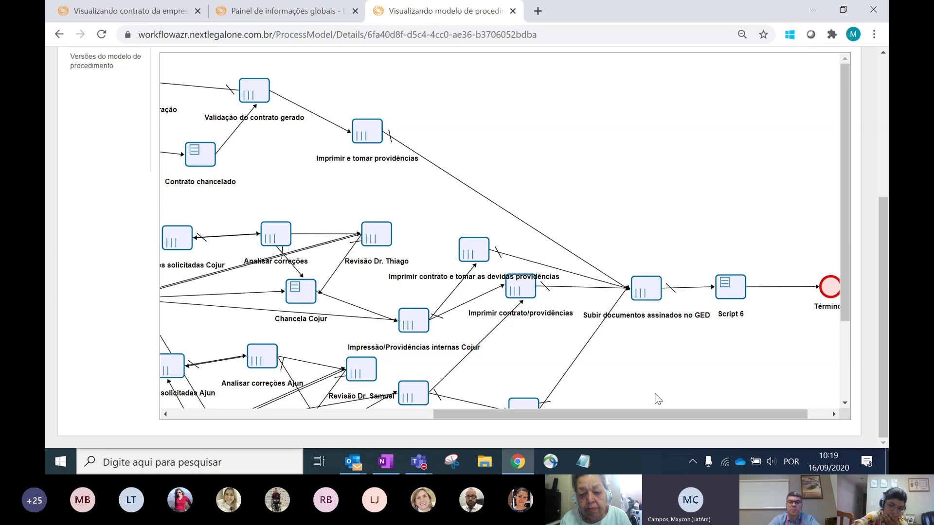
left_click_drag(644, 412, 657, 412)
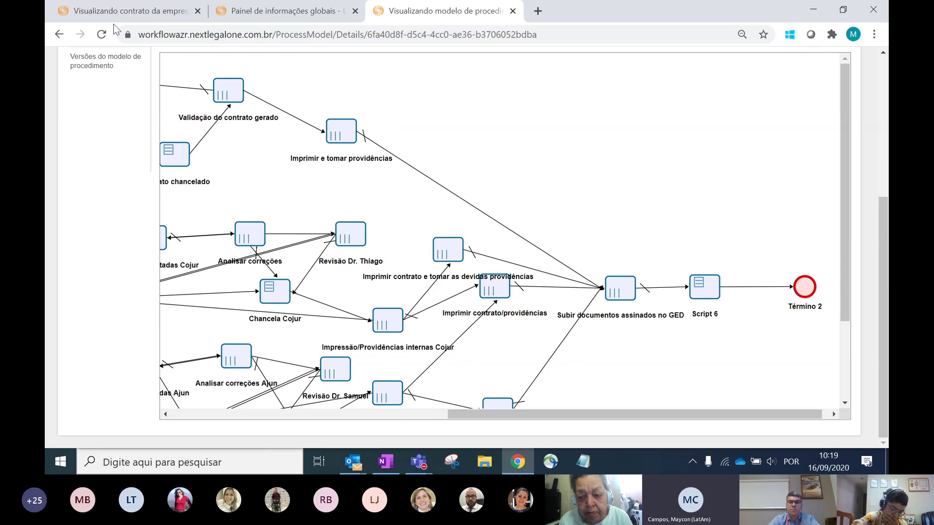
Compare the contract's workflow pending items with the final "Script 6" and "Término 2" elements of the procedure diagram
left_click(116, 6)
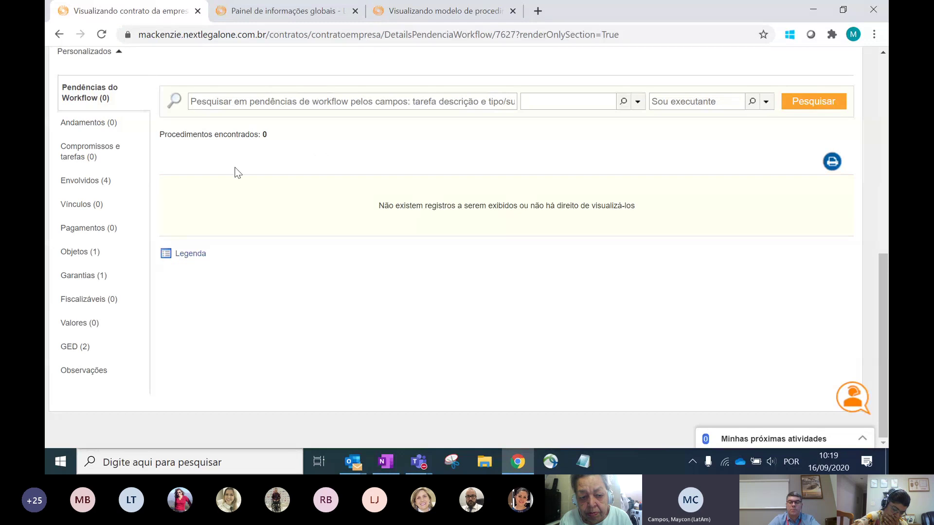
left_click(411, 11)
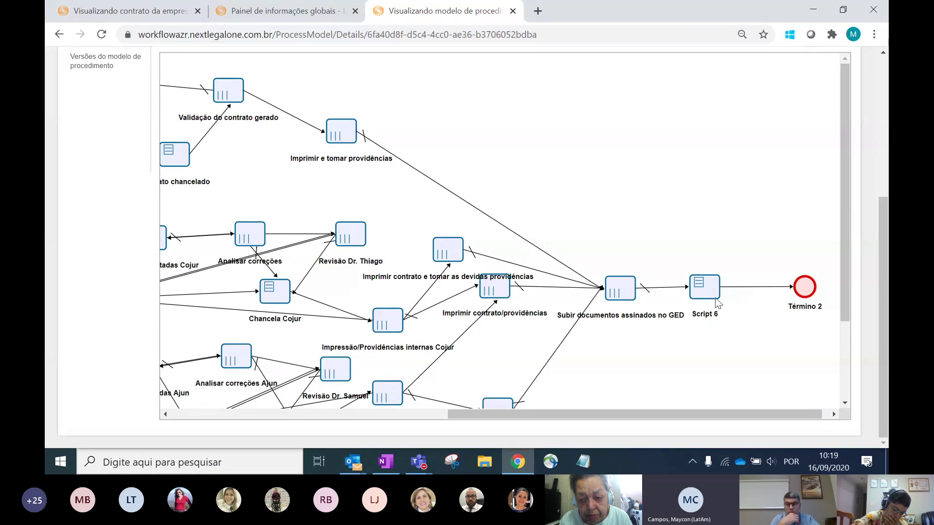
left_click(137, 12)
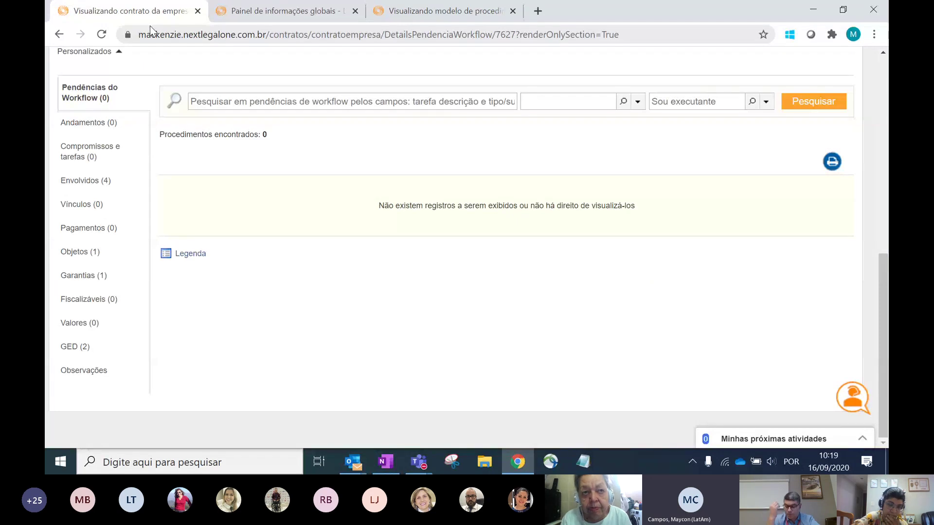
left_click(391, 11)
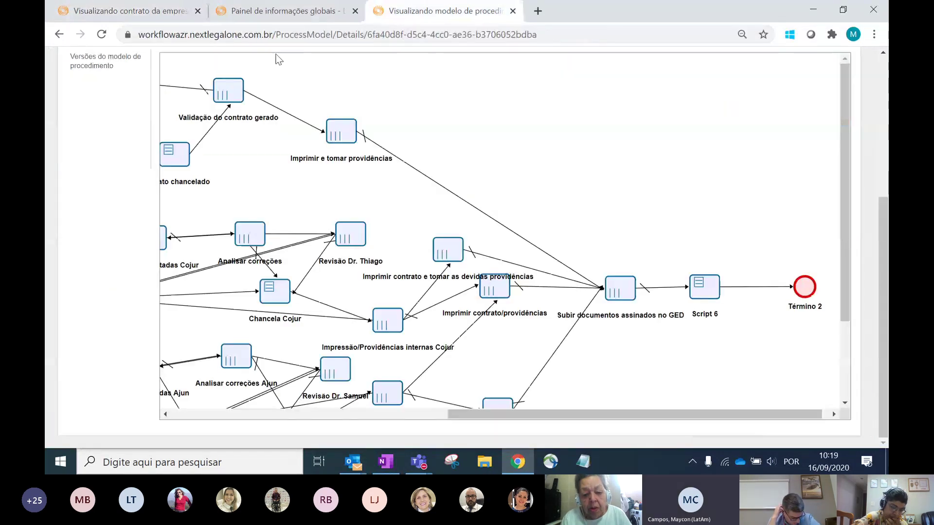
Review the TESTE TREINAMENTO contract record, examining its Situação, Modalidade and workflow pending items
left_click(107, 19)
scroll(296, 305, "up", 6)
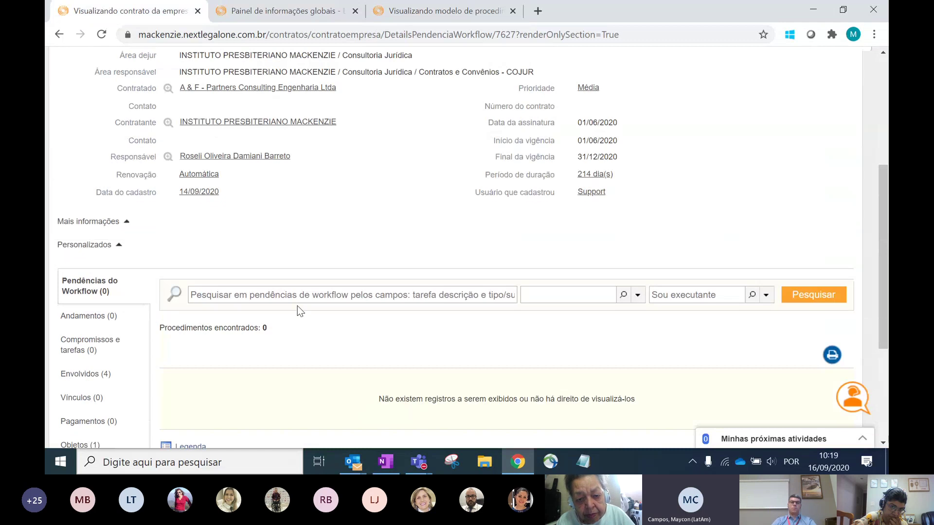
scroll(297, 305, "down", 5)
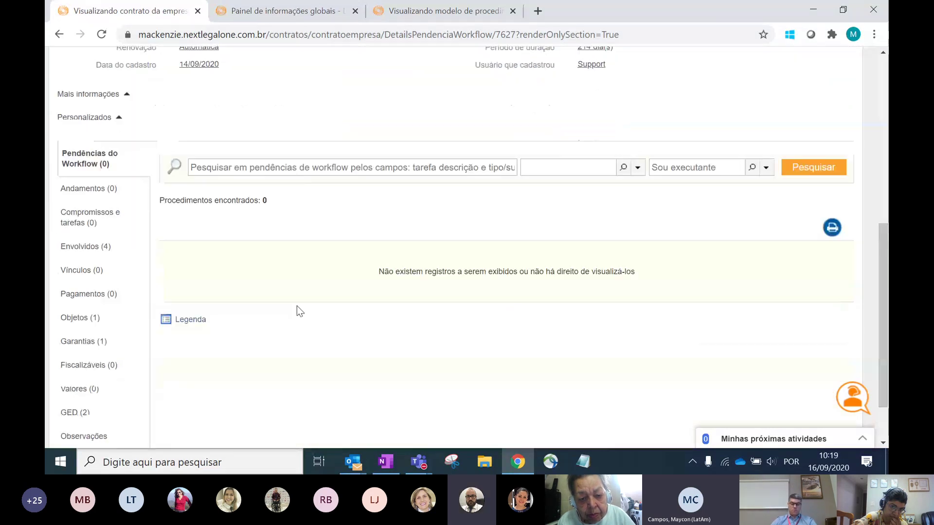
scroll(297, 307, "down", 2)
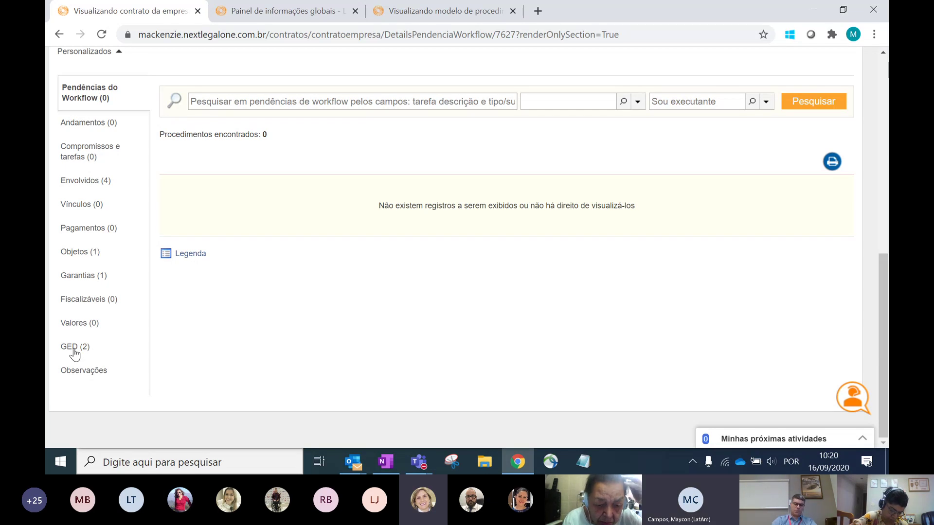
scroll(364, 344, "up", 4)
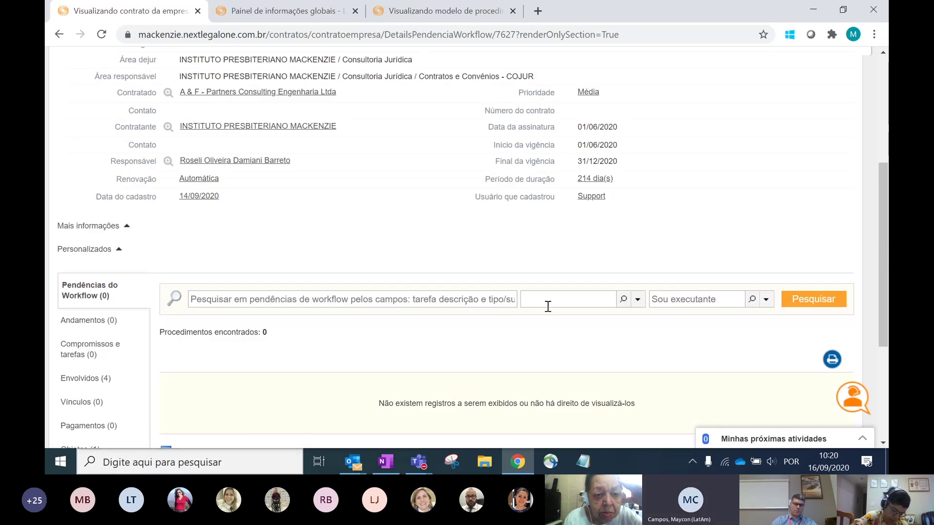
scroll(653, 287, "up", 4)
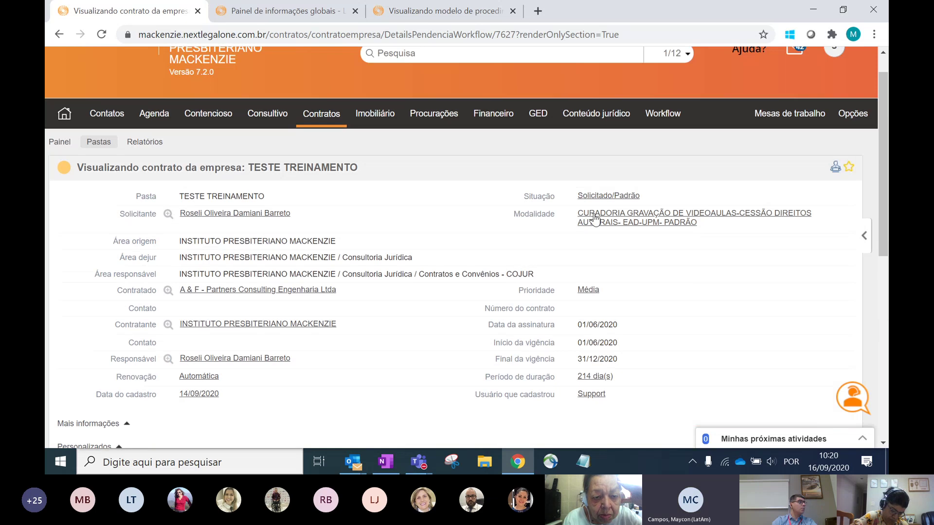
scroll(607, 233, "down", 4)
scroll(608, 232, "down", 3)
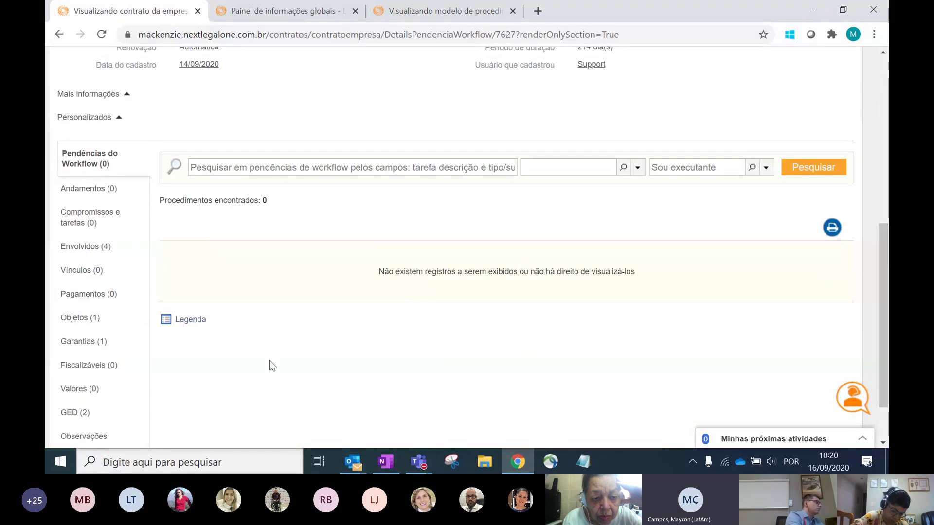
scroll(402, 375, "up", 5)
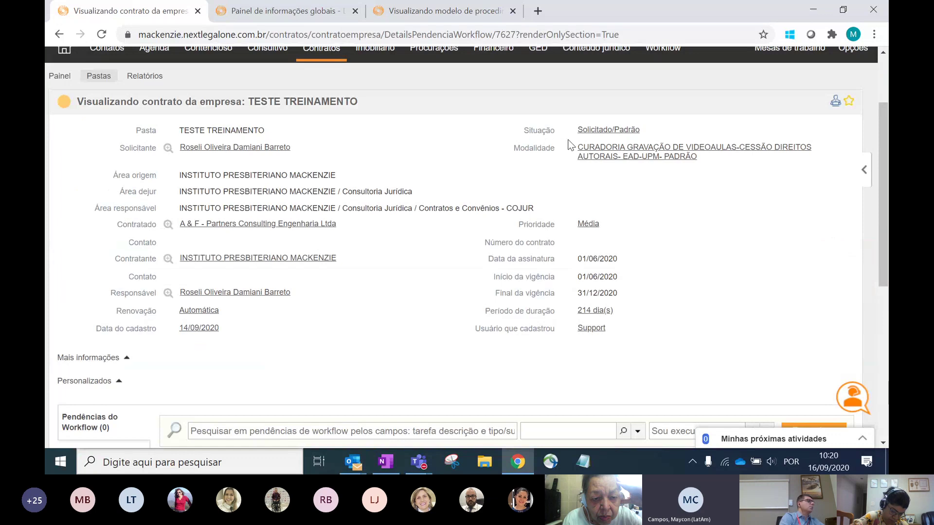
scroll(337, 374, "down", 3)
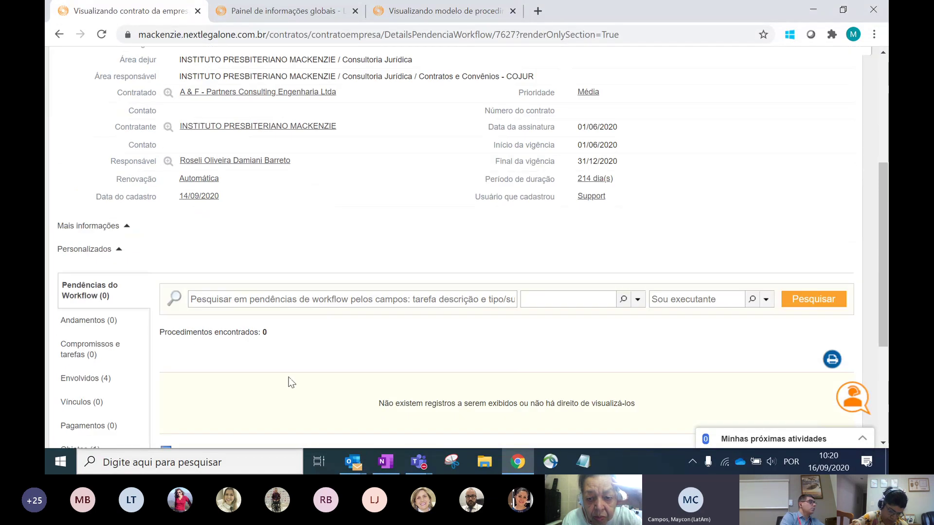
scroll(289, 389, "down", 1)
Examine the task data of the "Gerar contrato" task in the procedure diagram, then return to the contract record
left_click(424, 9)
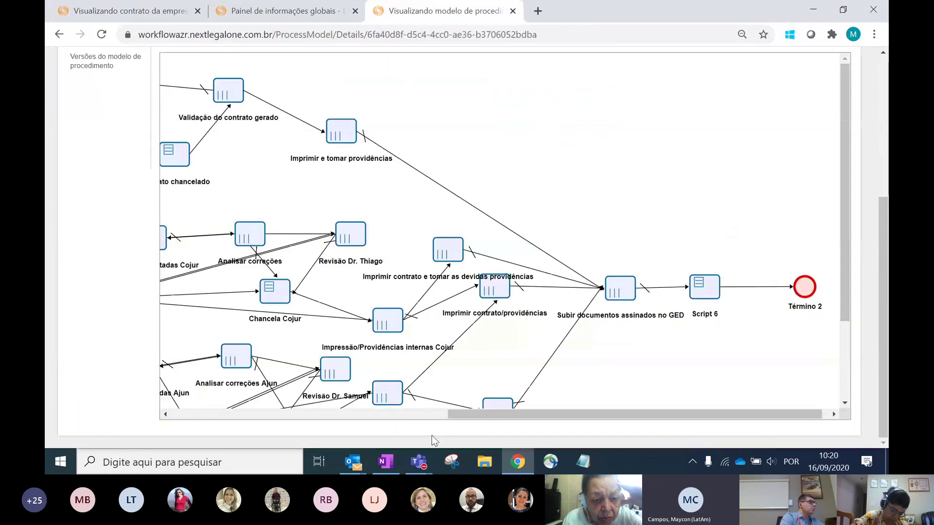
left_click_drag(475, 414, 283, 414)
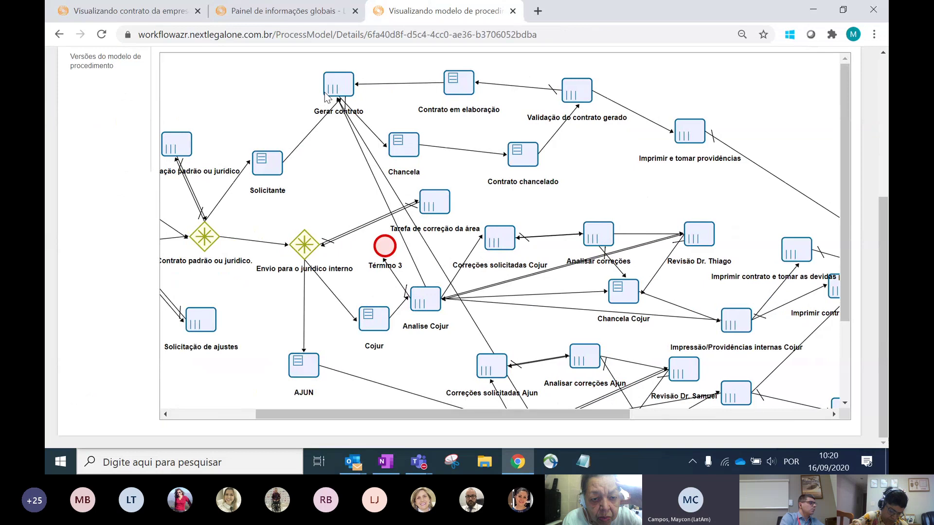
scroll(328, 96, "up", 3)
left_click(323, 216)
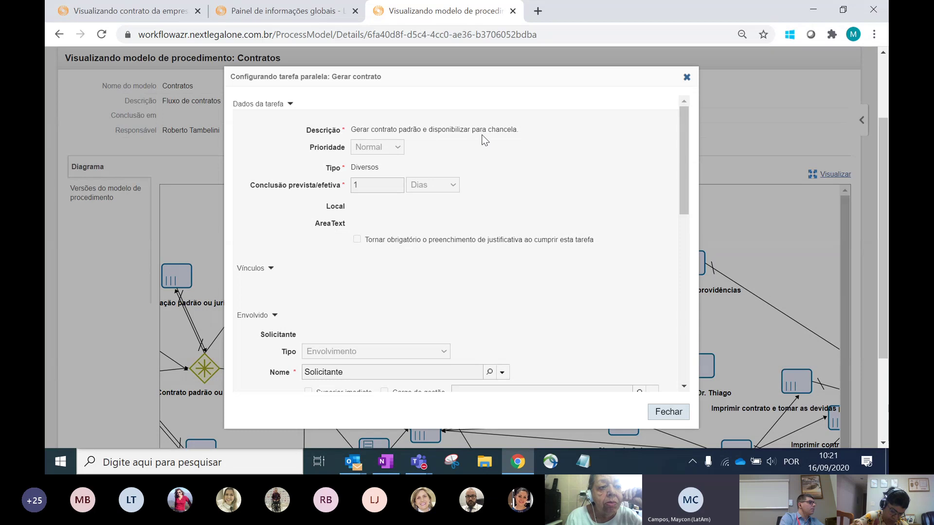
left_click(146, 11)
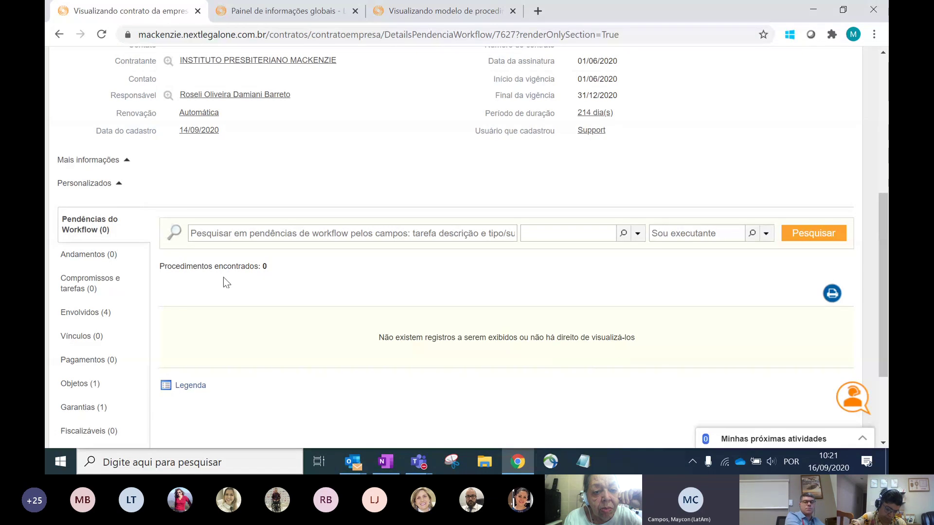
Start generating a document from the GED section of the TESTE TREINAMENTO contract
scroll(110, 245, "down", 2)
scroll(102, 311, "down", 1)
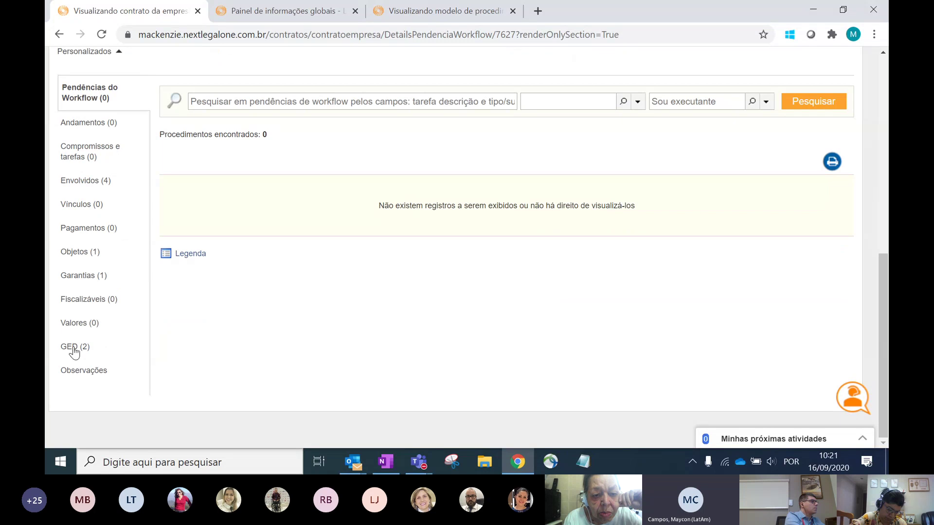
left_click(74, 352)
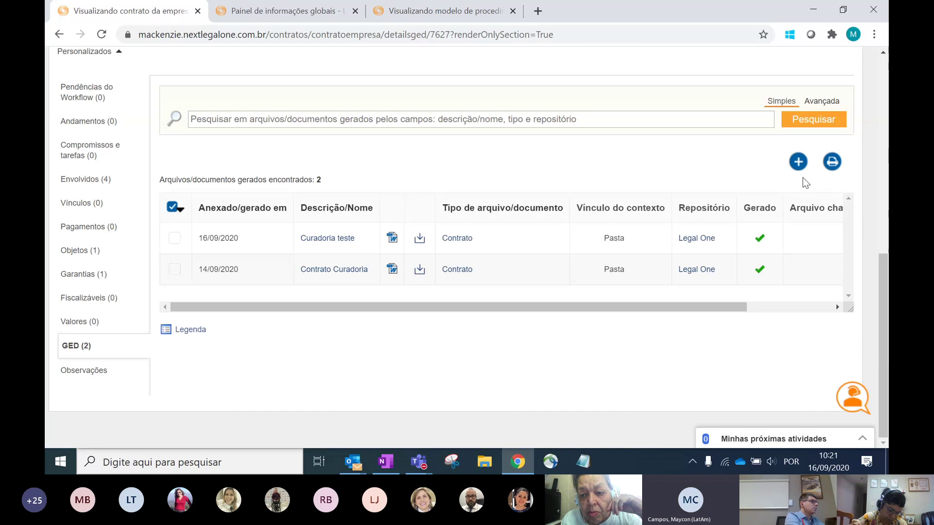
left_click(798, 162)
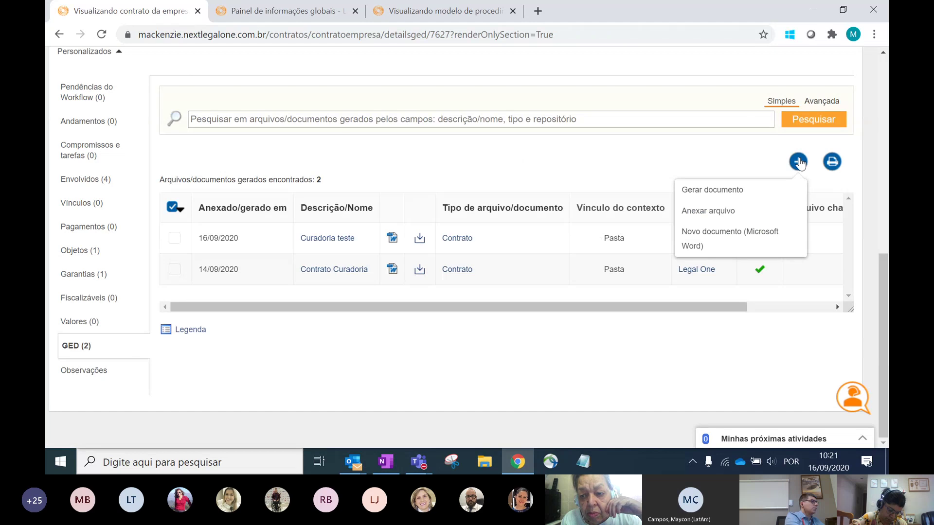
left_click(698, 190)
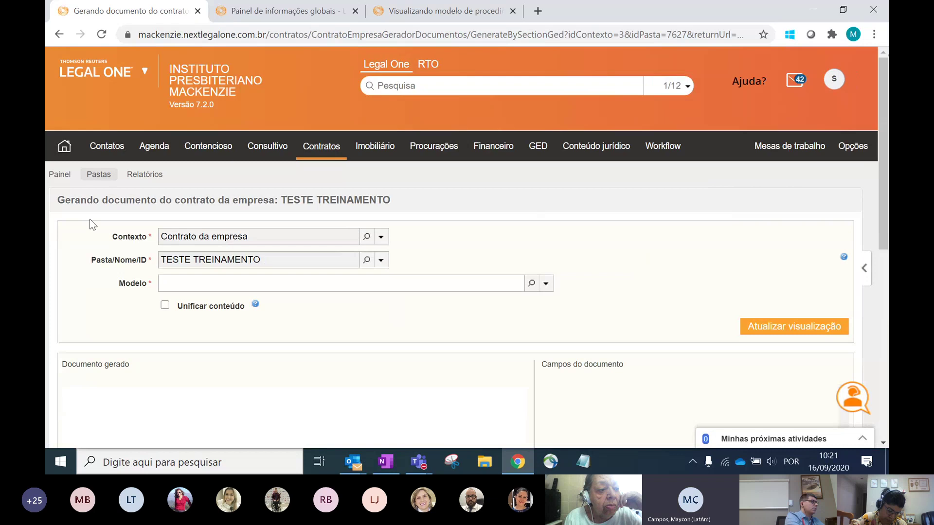
Check the document generation form, search its models for "curadoria" and view the second page of matches
scroll(615, 387, "down", 10)
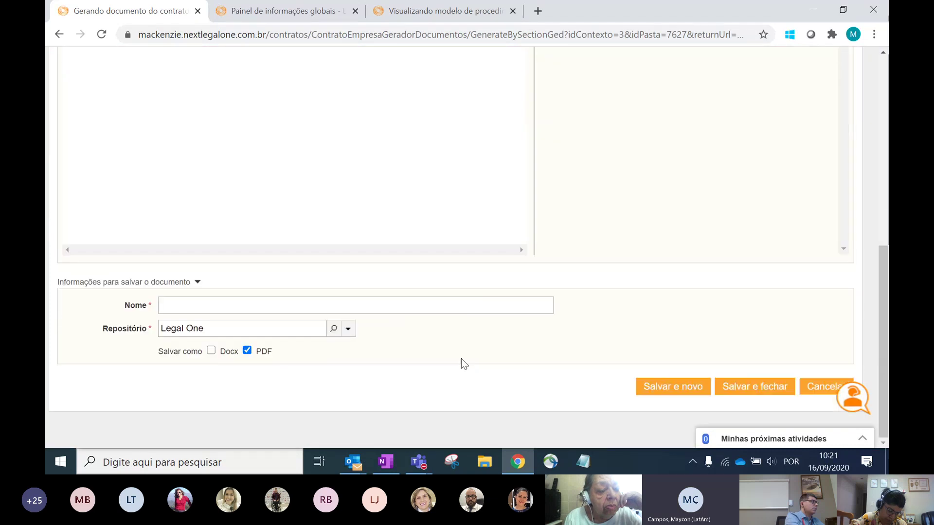
scroll(462, 363, "up", 15)
scroll(454, 359, "down", 1)
scroll(221, 202, "down", 1)
left_click(175, 151)
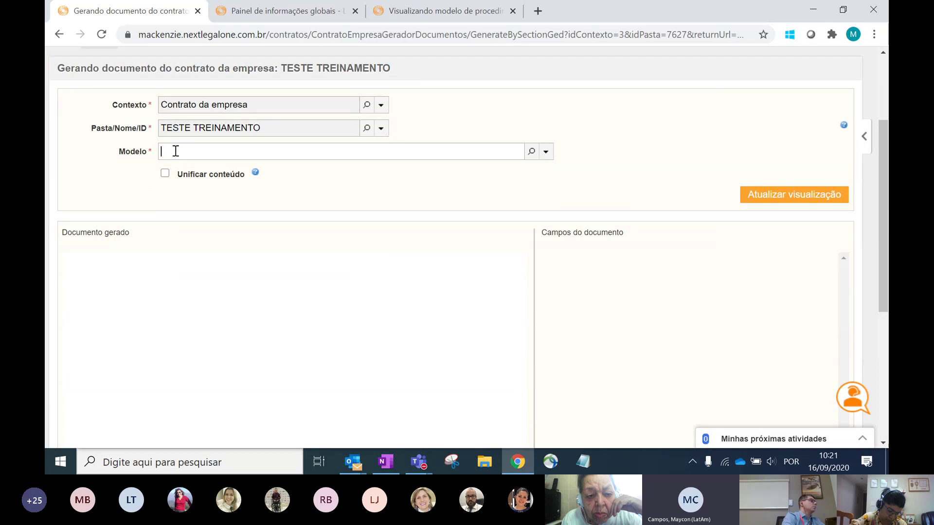
type("curadoria")
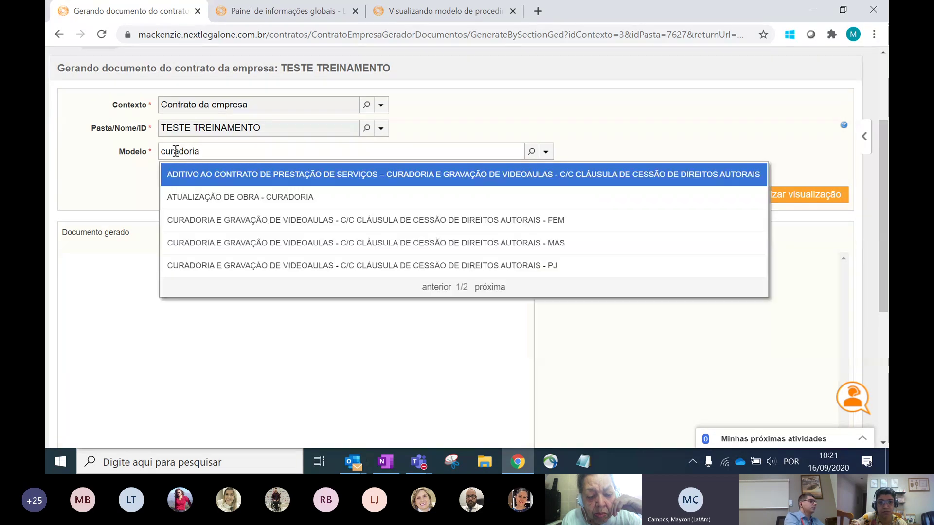
left_click(486, 286)
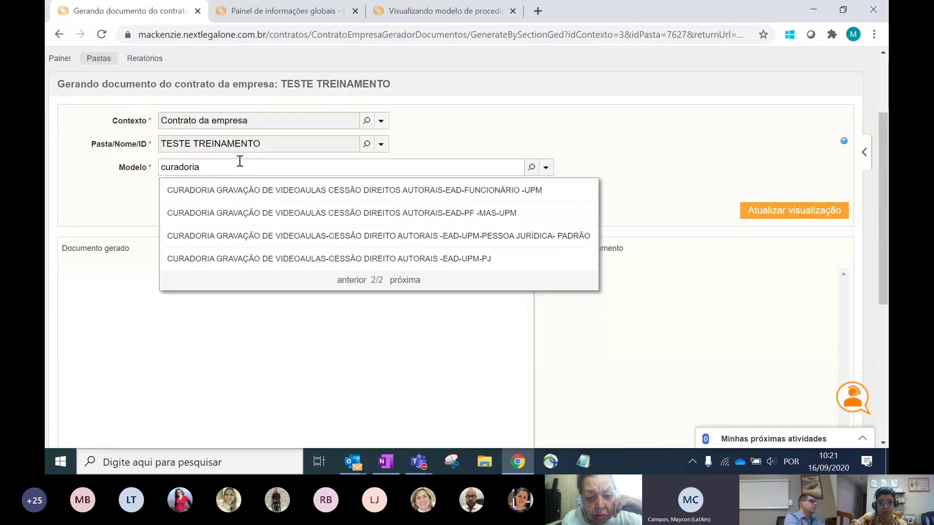
Try to narrow the model search to "curadoria padrão", and restore the "curadoria" search
type("padrão")
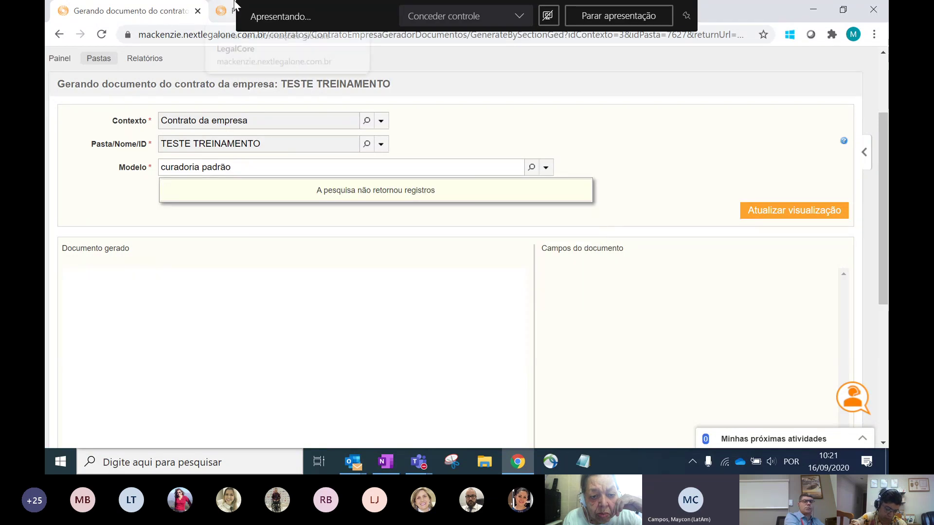
key("BackSpace")
key("BackSpace")
key("BackSpace")
key("BackSpace")
key("BackSpace")
key("BackSpace")
key("BackSpace")
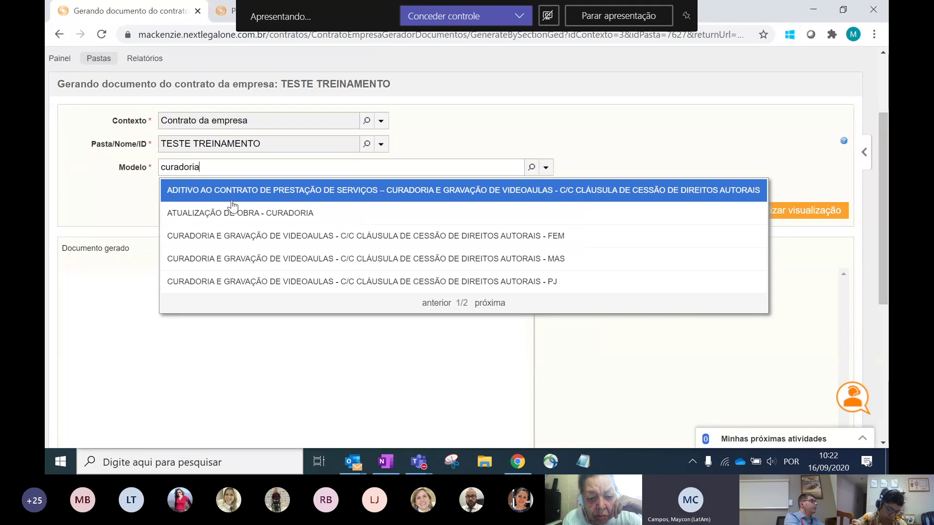
Select the "CURADORIA GRAVAÇÃO DE VIDEOAULAS-CESSÃO DIREITO AUTORAIS -EAD-UPM-PESSOA JURÍDICA- PADRÃO" model and refresh the document preview
left_click(487, 302)
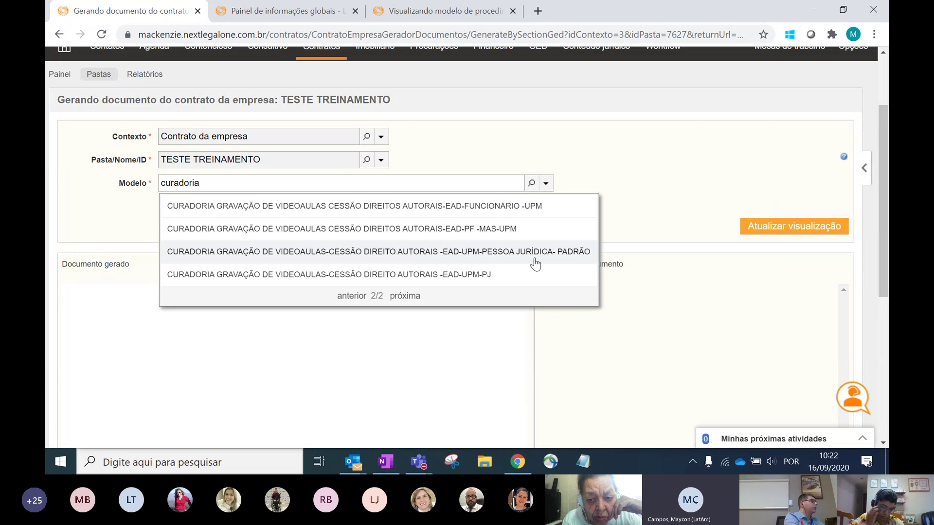
left_click(558, 259)
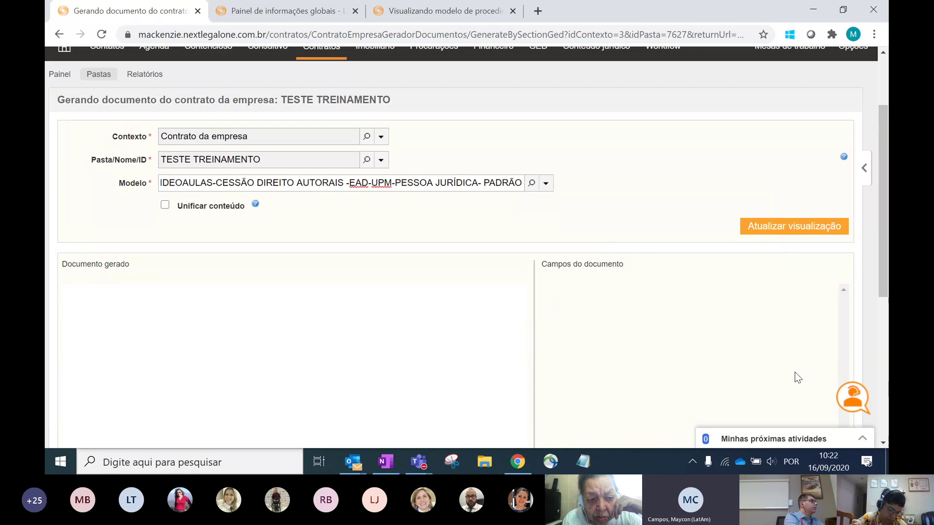
left_click(791, 231)
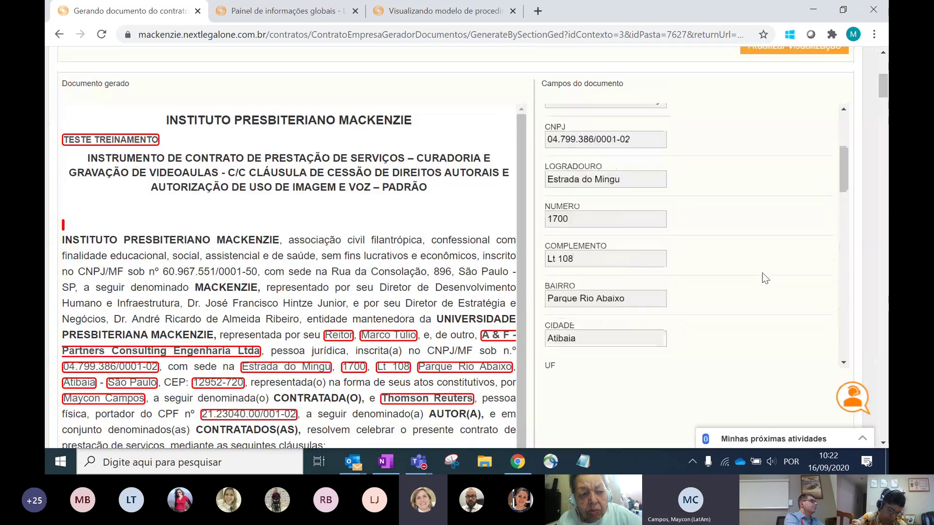
Compare the highlighted data in the generated contract preview with the document fields, including UPMCARGO and UPMNOME
scroll(762, 274, "up", 1)
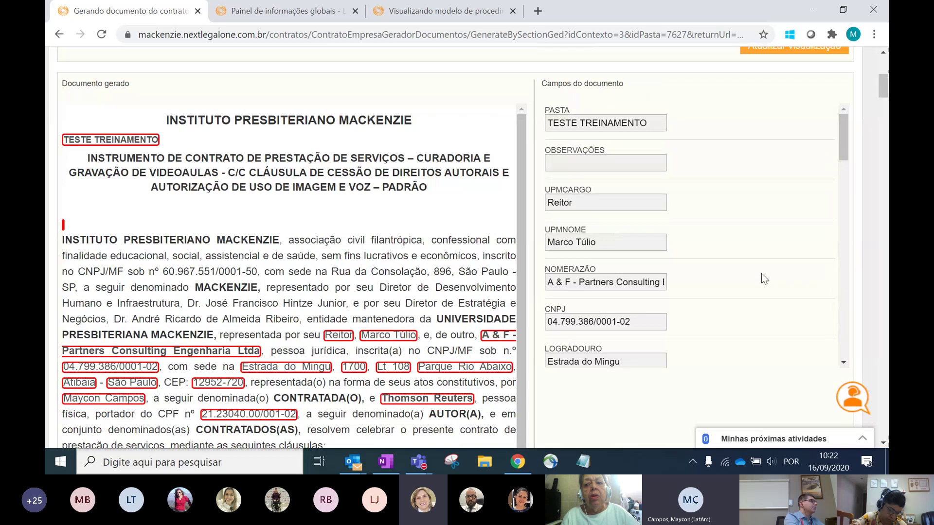
scroll(761, 273, "up", 3)
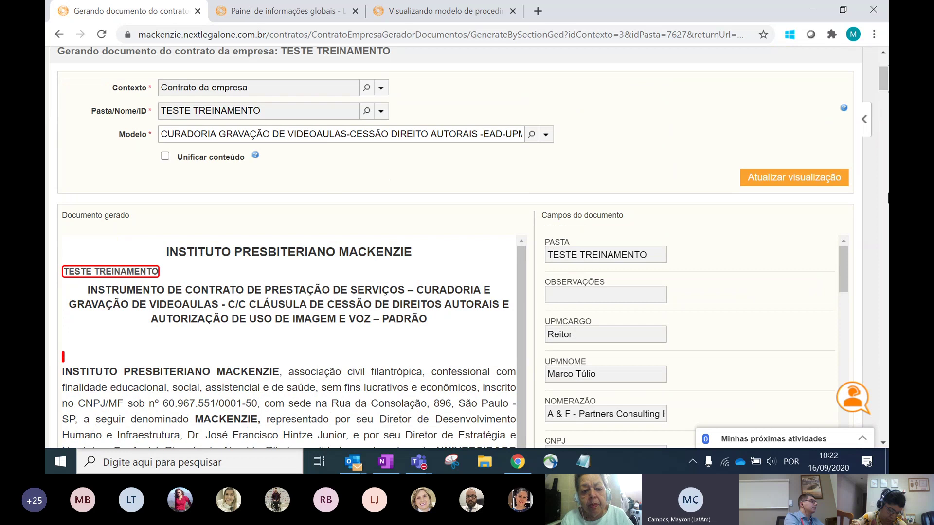
scroll(885, 204, "down", 1)
scroll(880, 208, "up", 2)
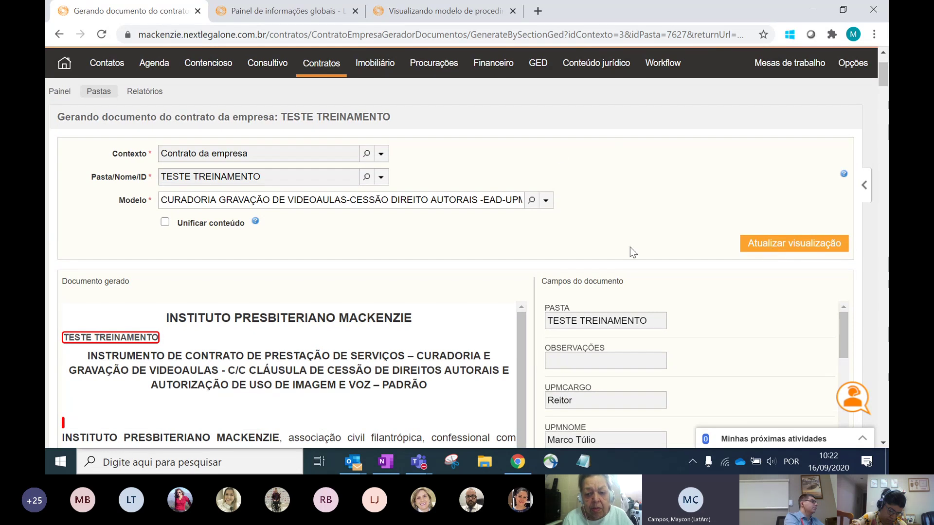
scroll(640, 125, "down", 3)
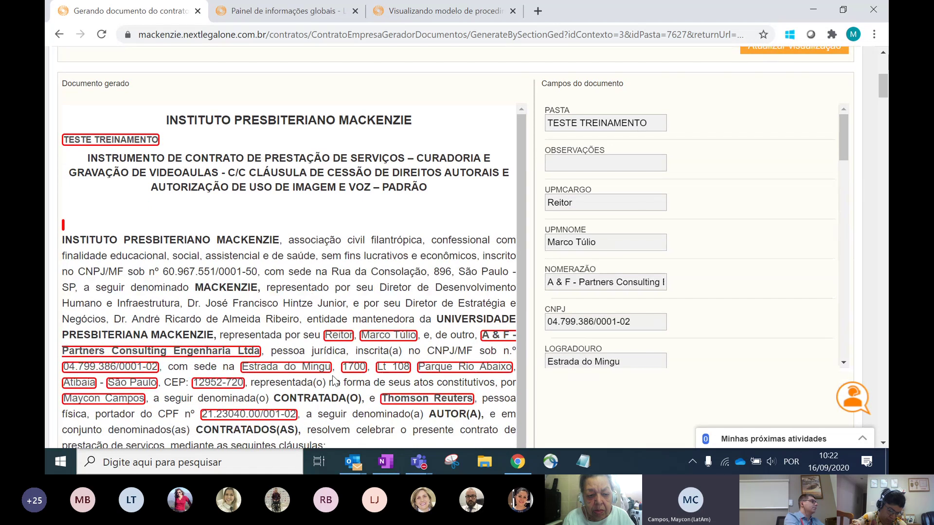
scroll(608, 261, "down", 20)
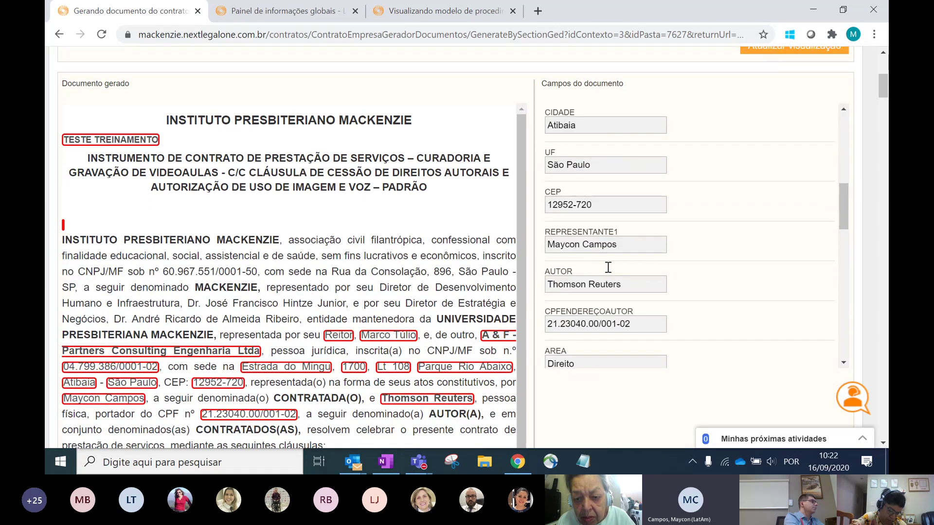
scroll(607, 267, "up", 18)
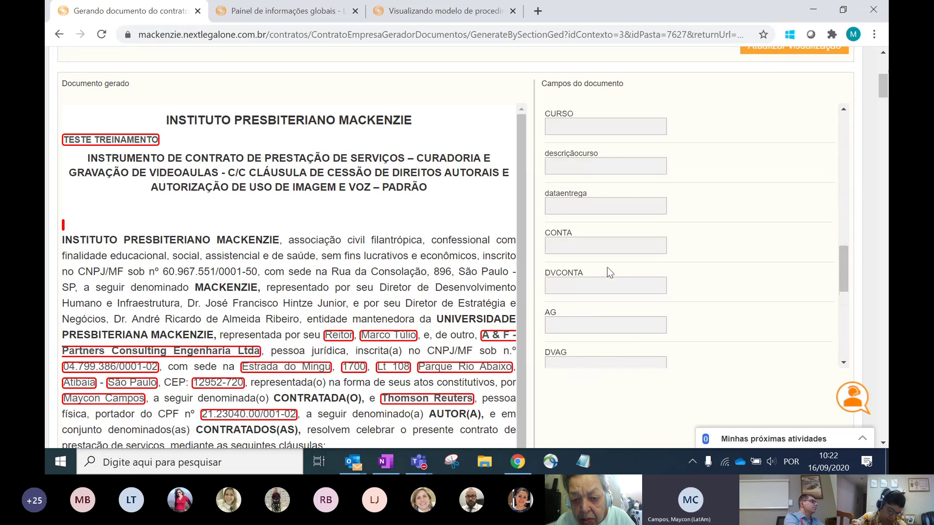
scroll(608, 267, "up", 8)
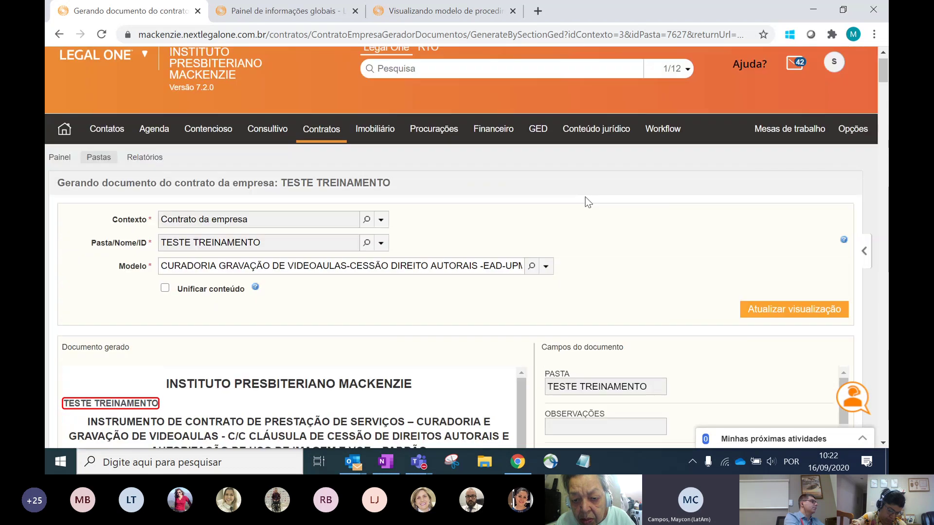
scroll(585, 197, "down", 4)
scroll(367, 285, "down", 3)
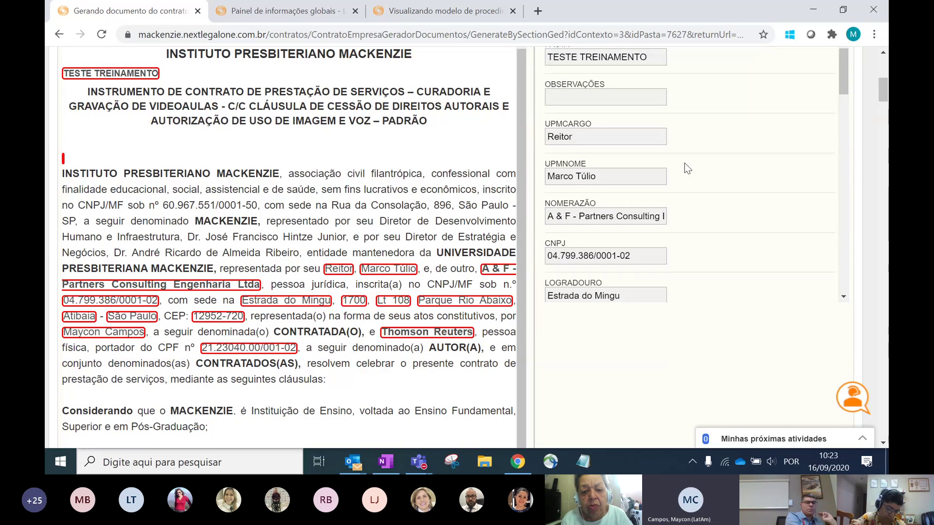
double_click(607, 177)
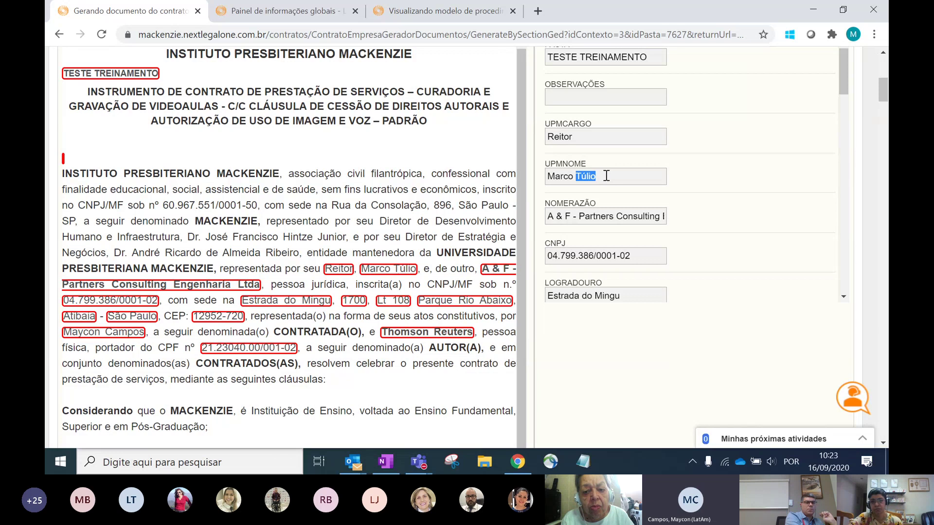
left_click(607, 176)
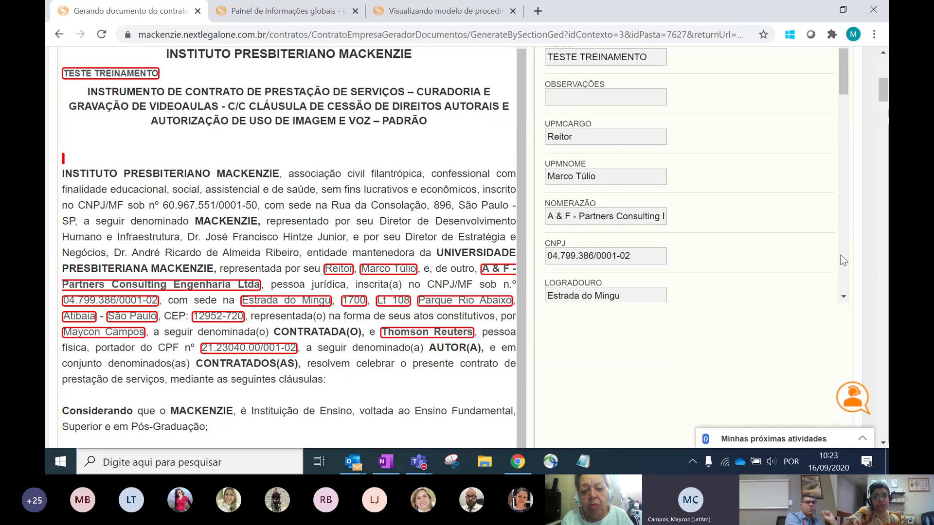
Skim the remaining contract clauses and cancel the document generation, returning to the contract record
scroll(840, 255, "down", 10)
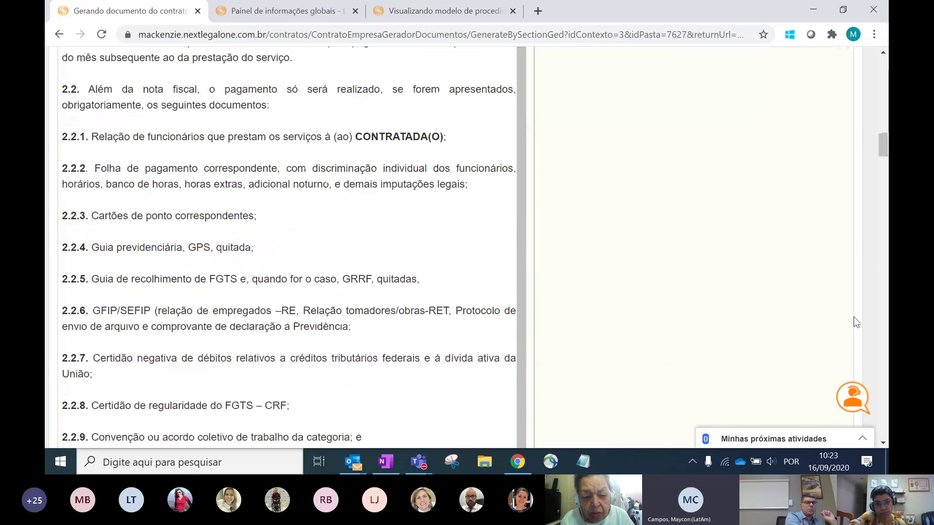
scroll(854, 317, "down", 15)
scroll(854, 323, "down", 10)
left_click(819, 389)
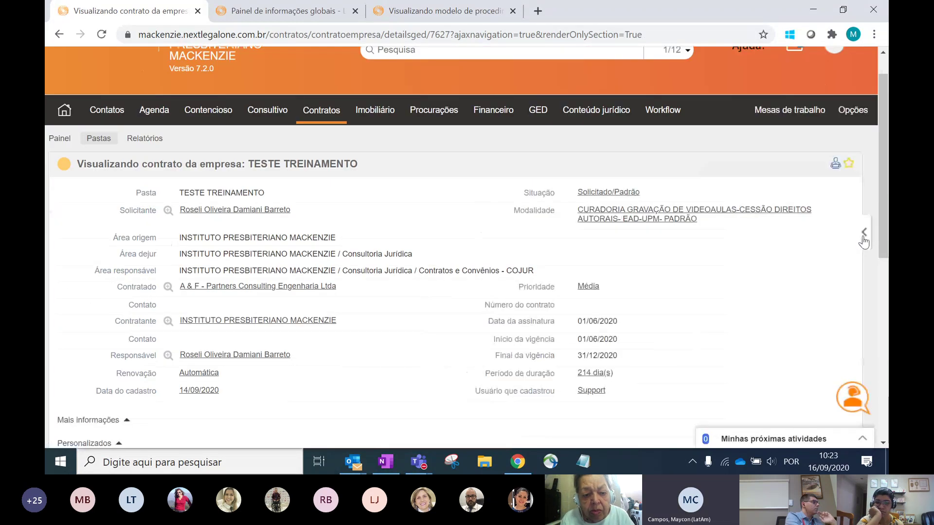
Open the TESTE TREINAMENTO contract for editing and collapse the list of contract actions
left_click(863, 236)
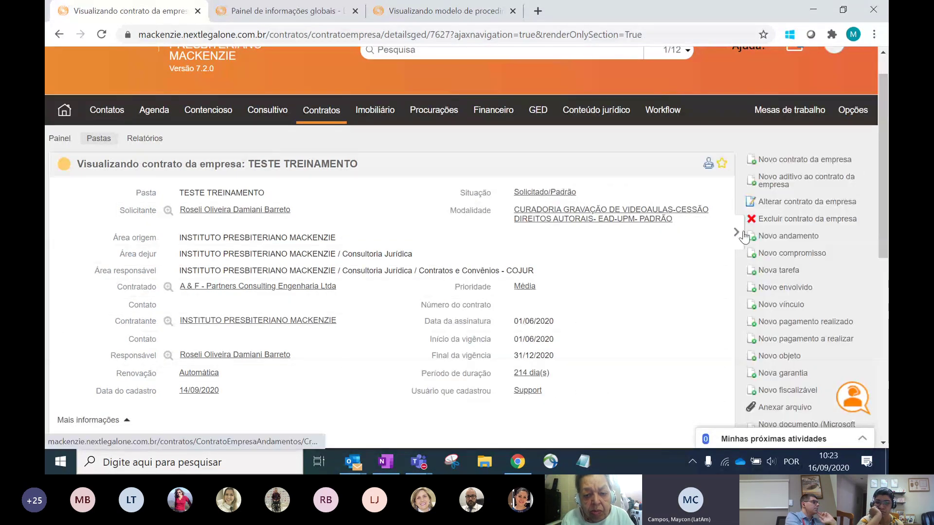
left_click(743, 235)
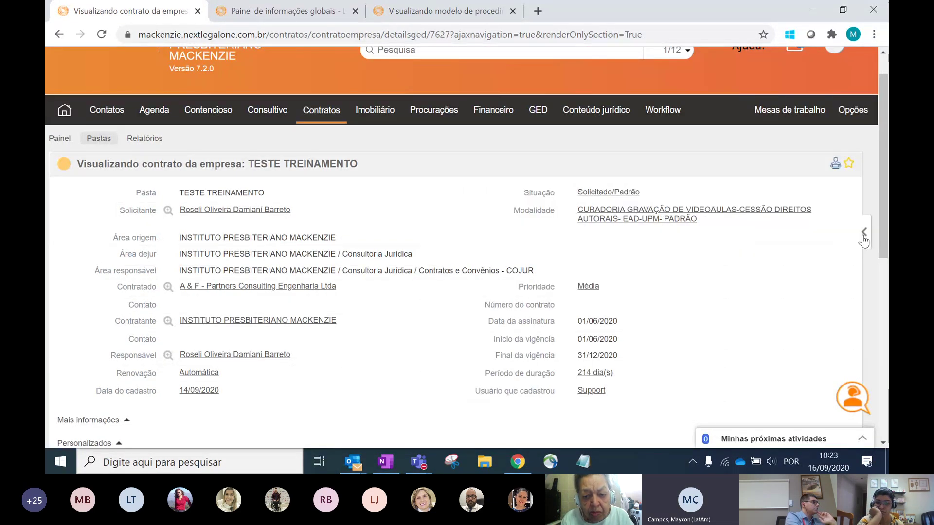
left_click(863, 236)
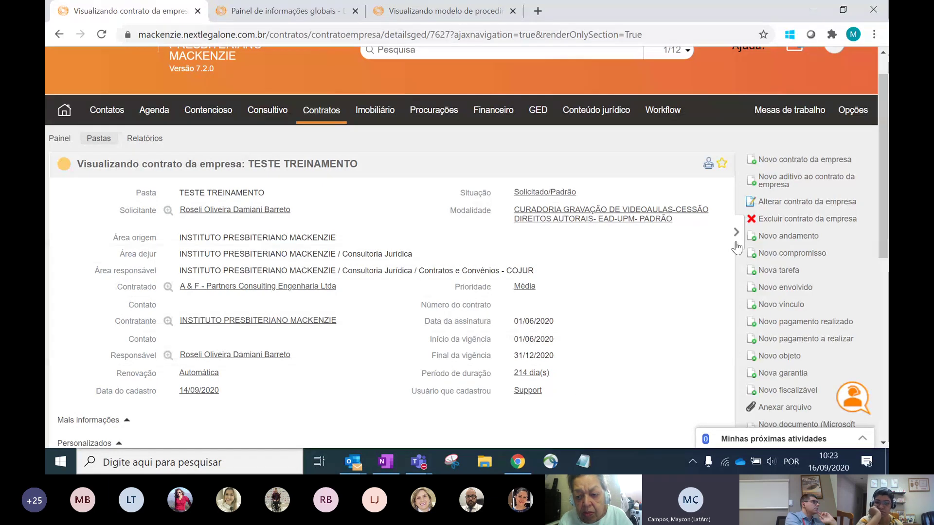
left_click(797, 204)
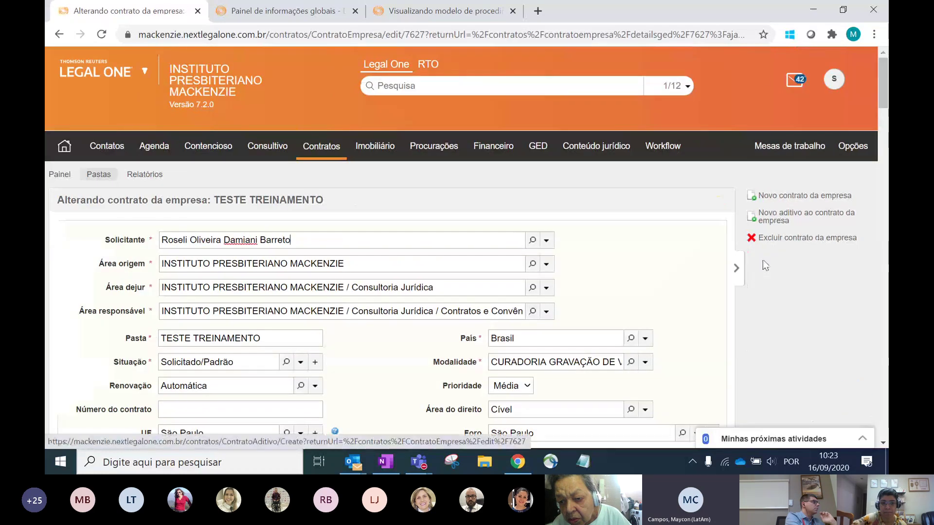
left_click(742, 271)
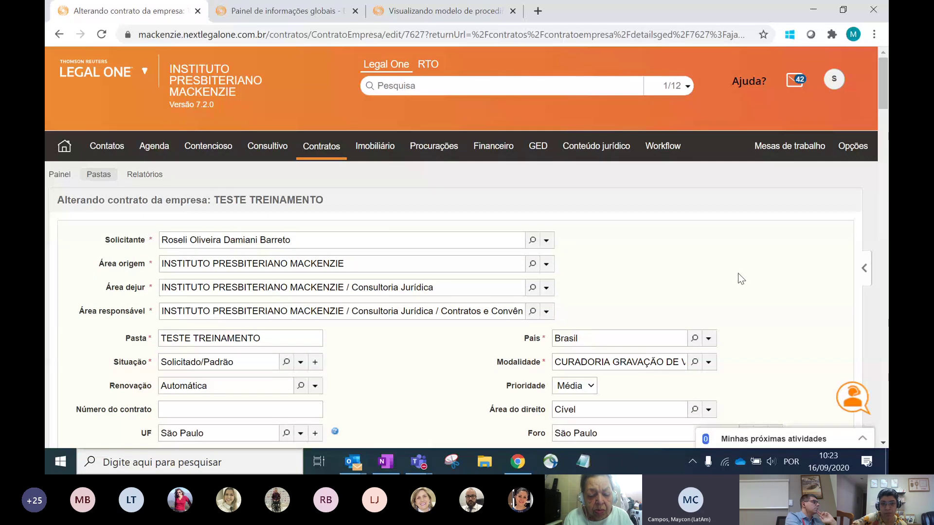
Set the UPM representative's Cargo field to "Diretor" in the contract's custom fields
scroll(739, 278, "down", 20)
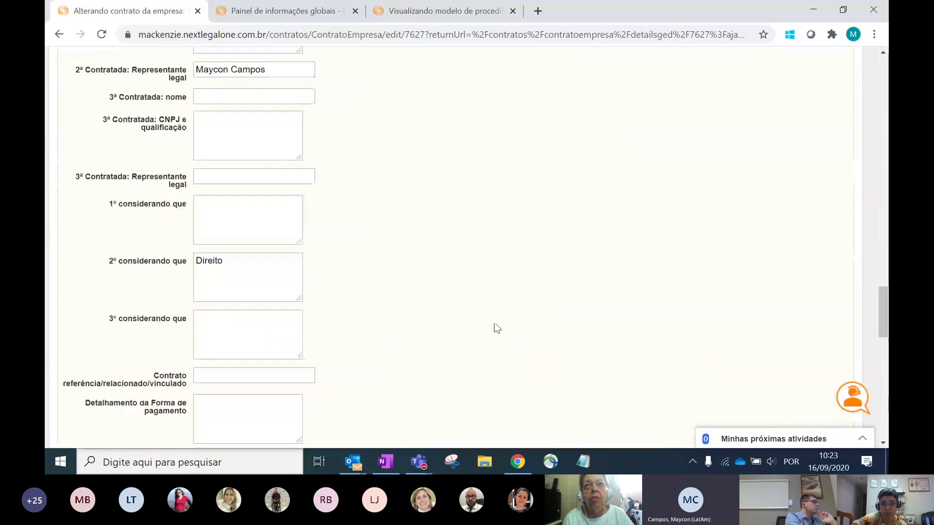
scroll(494, 322, "down", 6)
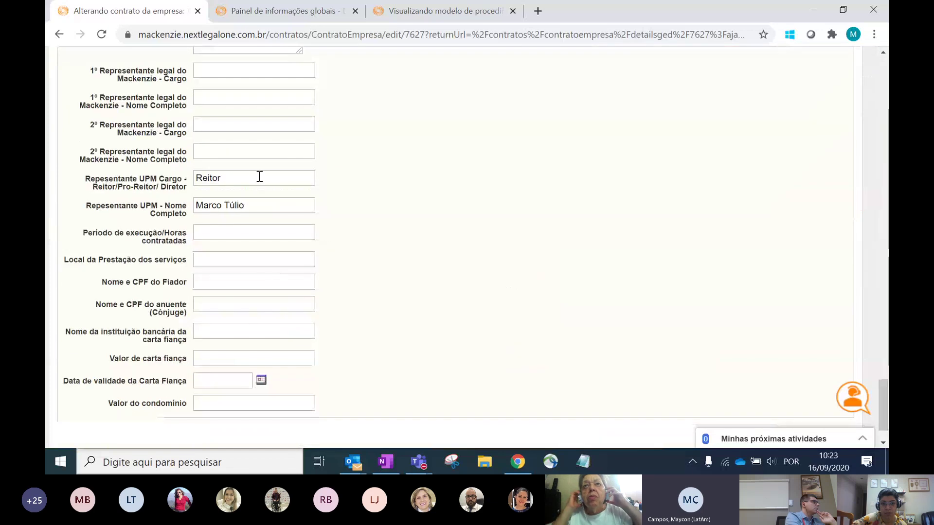
left_click_drag(247, 178, 191, 180)
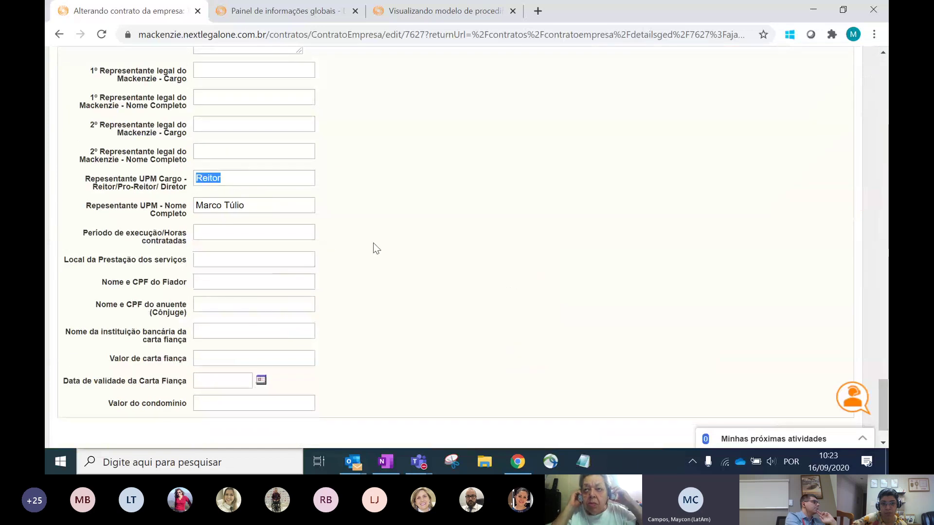
type("Diret")
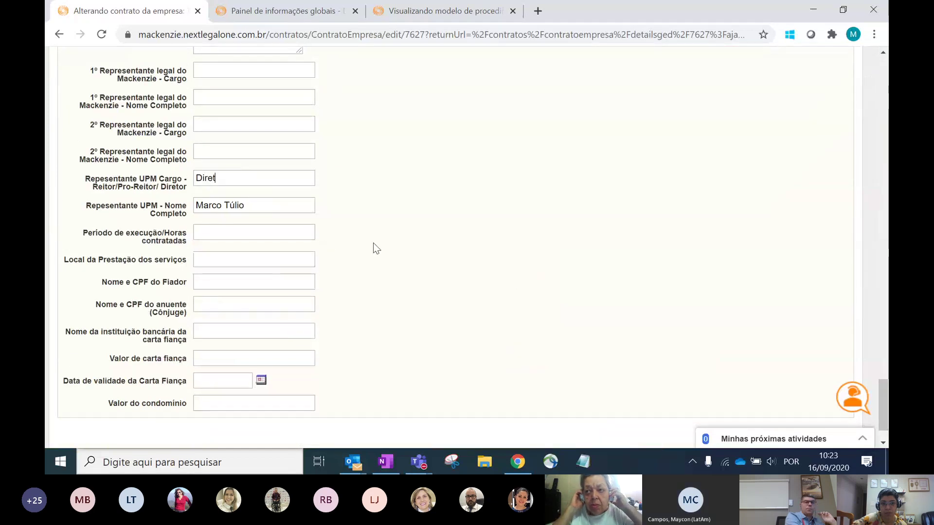
type("or")
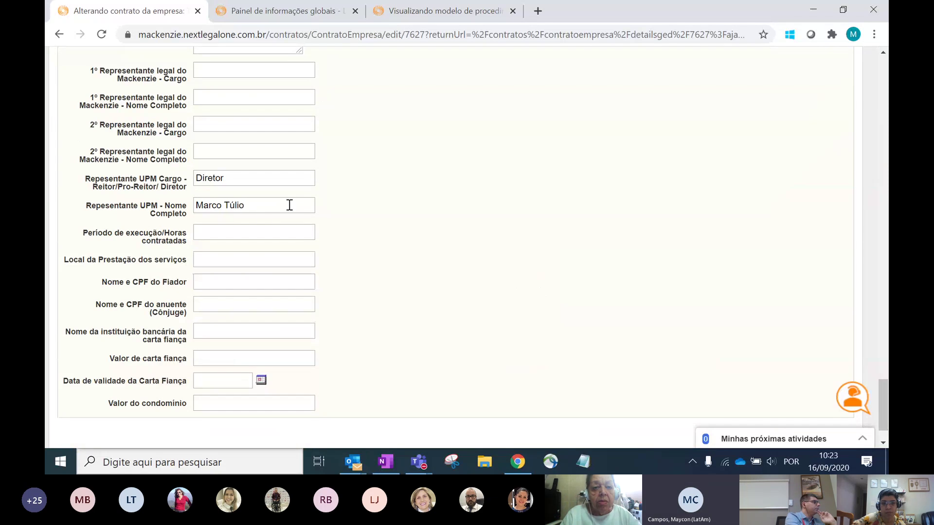
Replace the UPM representative's full name in the custom fields and save the contract
left_click_drag(257, 204, 86, 211)
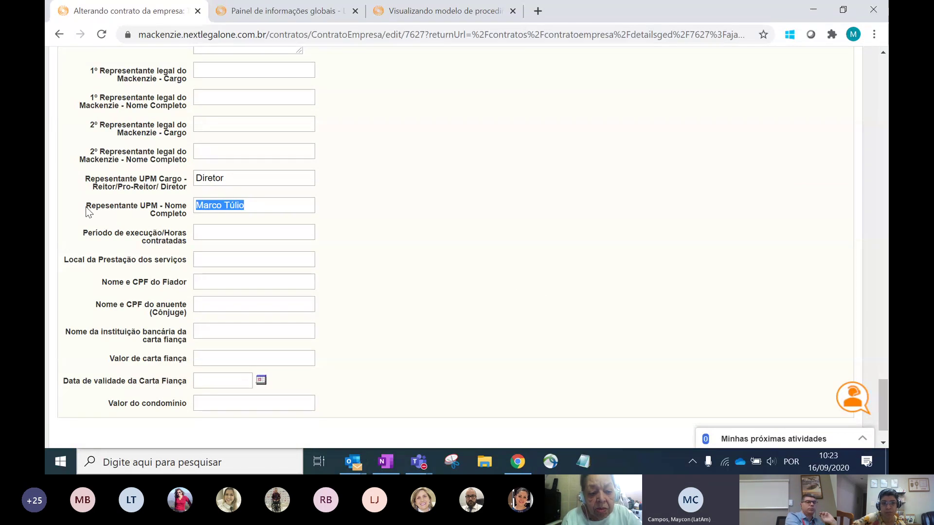
type("João da Silva")
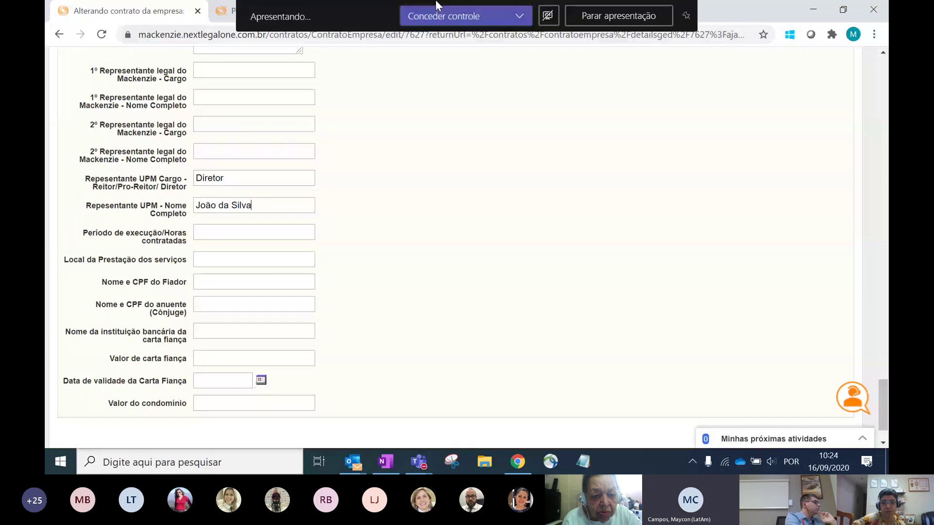
scroll(638, 275, "down", 1)
left_click(741, 397)
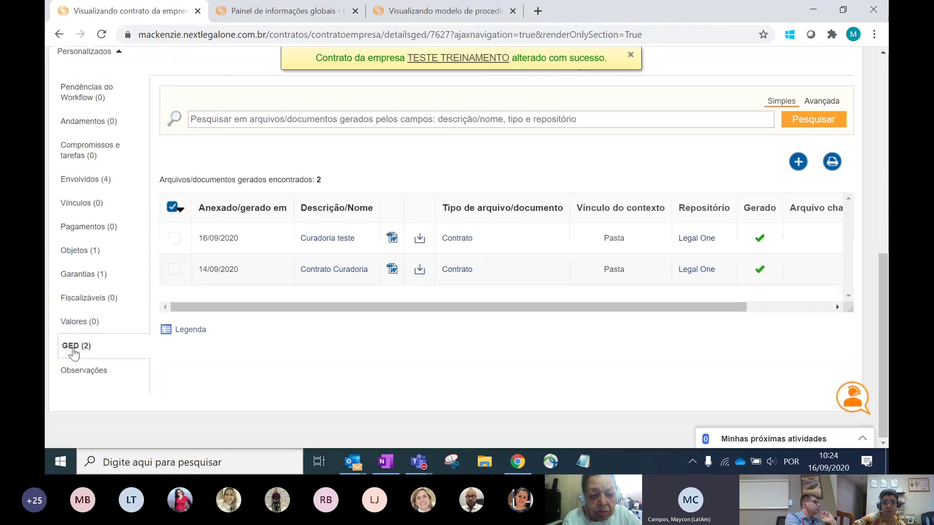
Start generating a GED document with the model "CURADORIA GRAVAÇÃO DE VIDEOAULAS-CESSÃO DIREITO AUTORAIS -EAD-UPM-PESSOA JURÍDICA- PADRÃO" and refresh its preview
left_click(798, 163)
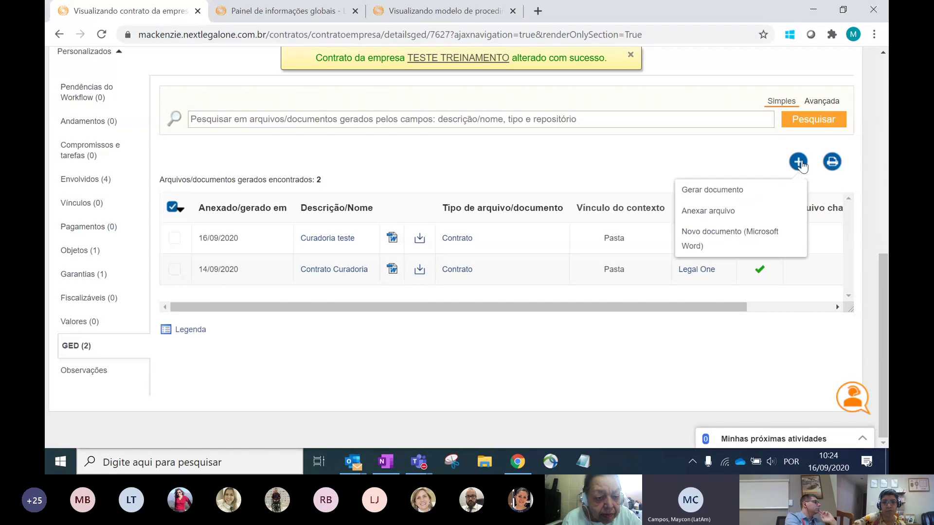
left_click(741, 191)
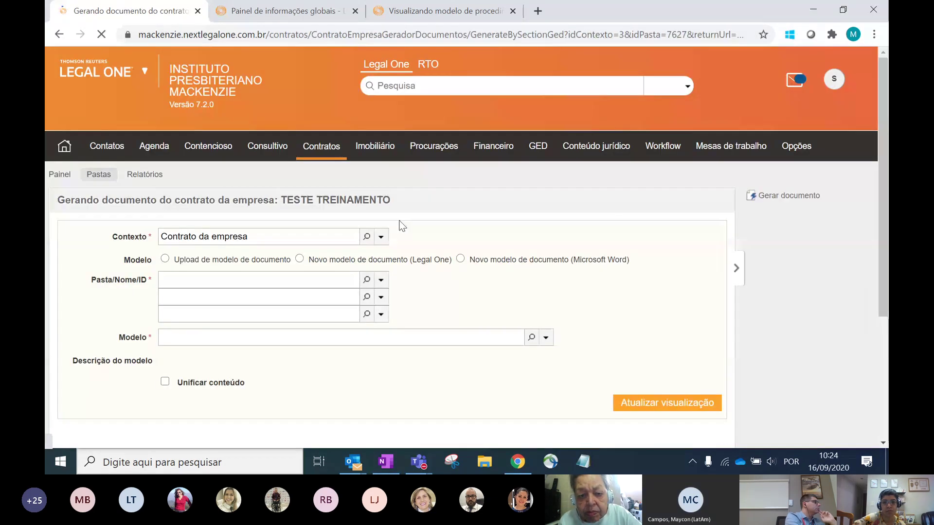
left_click(288, 217)
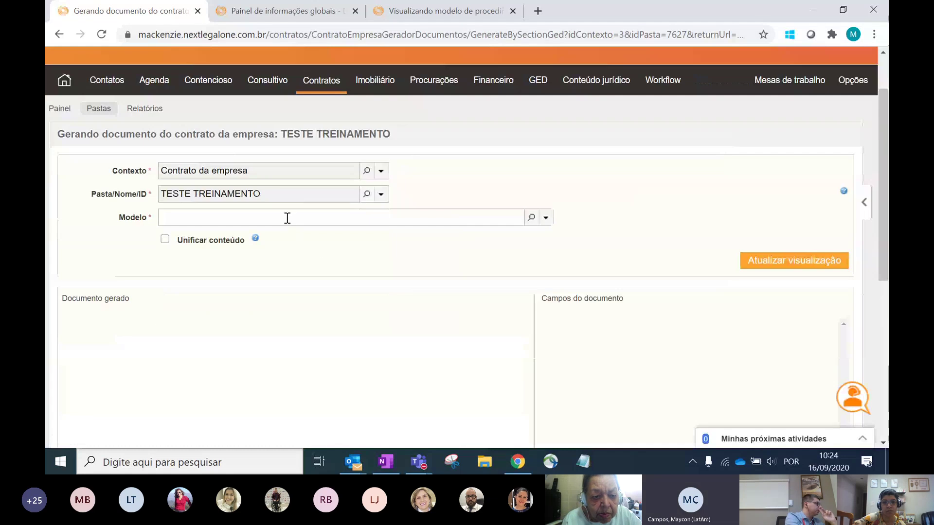
type("curadoria")
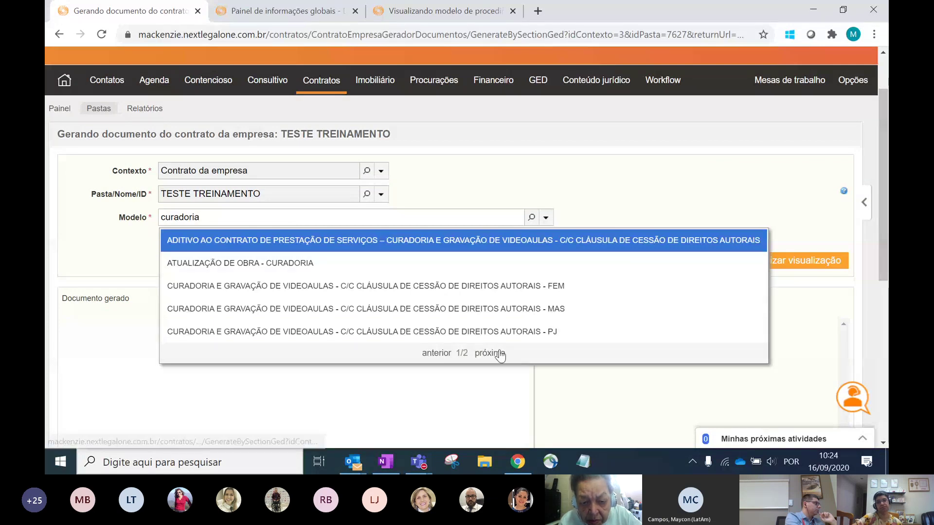
left_click(500, 354)
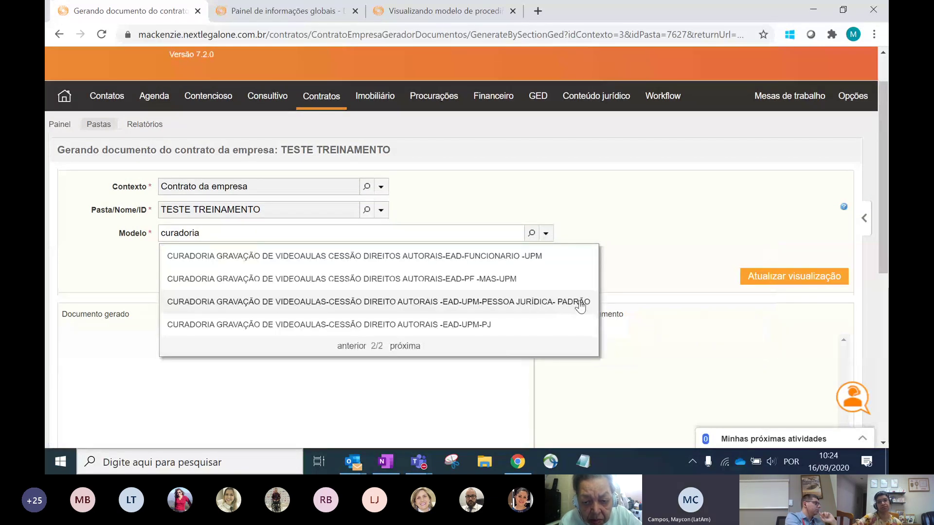
left_click(557, 302)
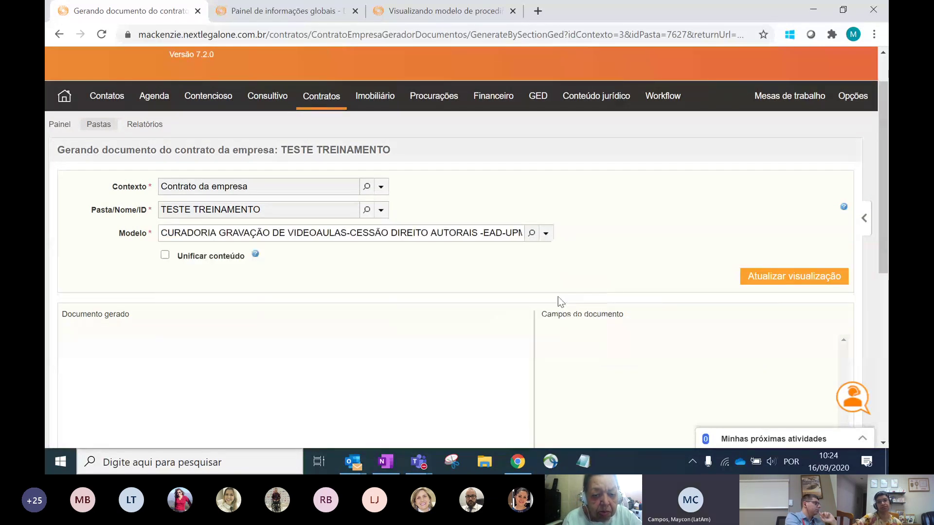
left_click(774, 280)
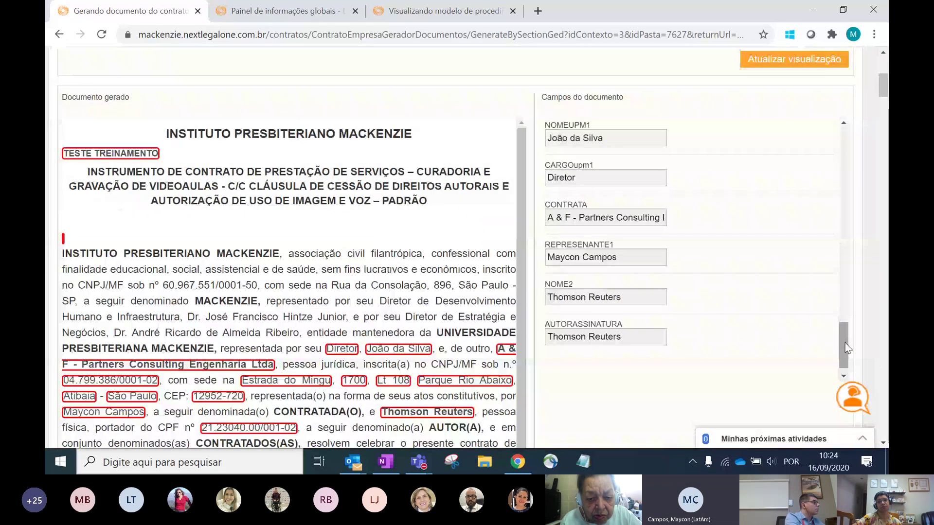
Review the UPM representative's data, the clauses and the signature block in the generated contract preview
scroll(361, 301, "down", 3)
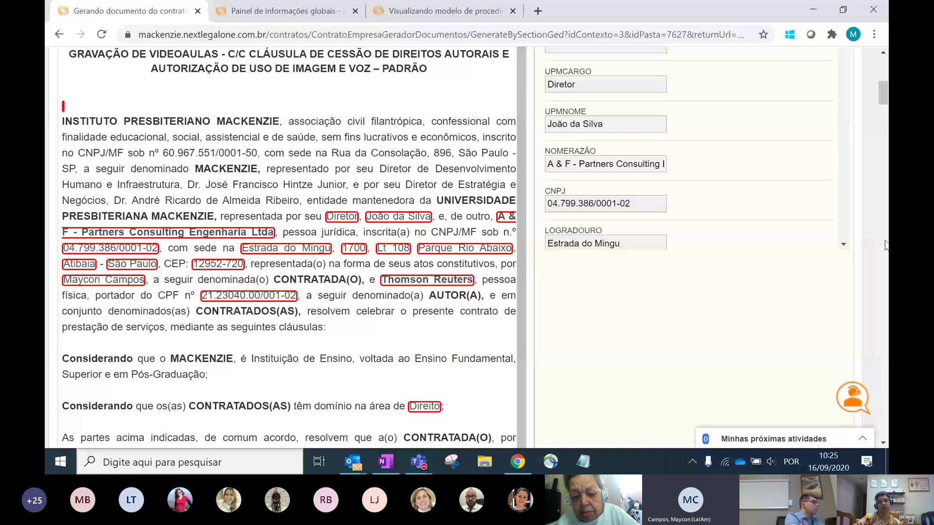
scroll(370, 194, "down", 4)
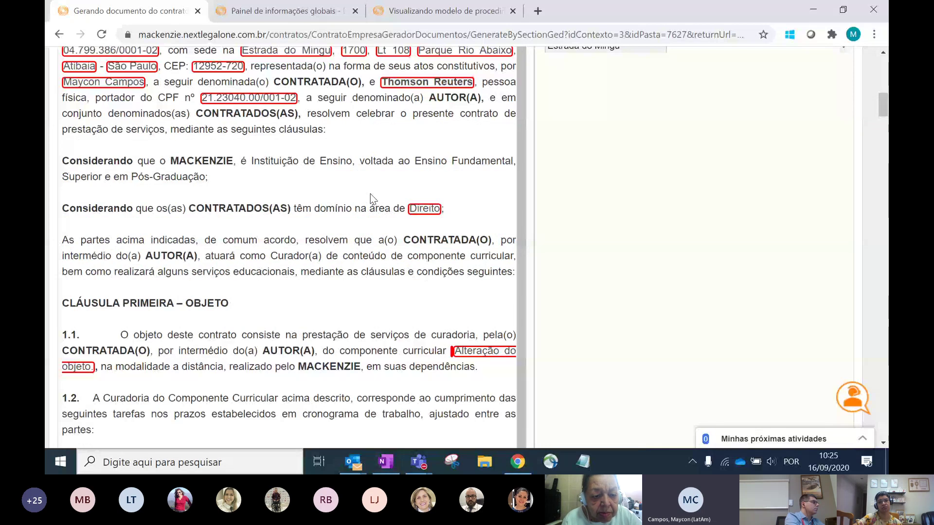
scroll(873, 318, "down", 10)
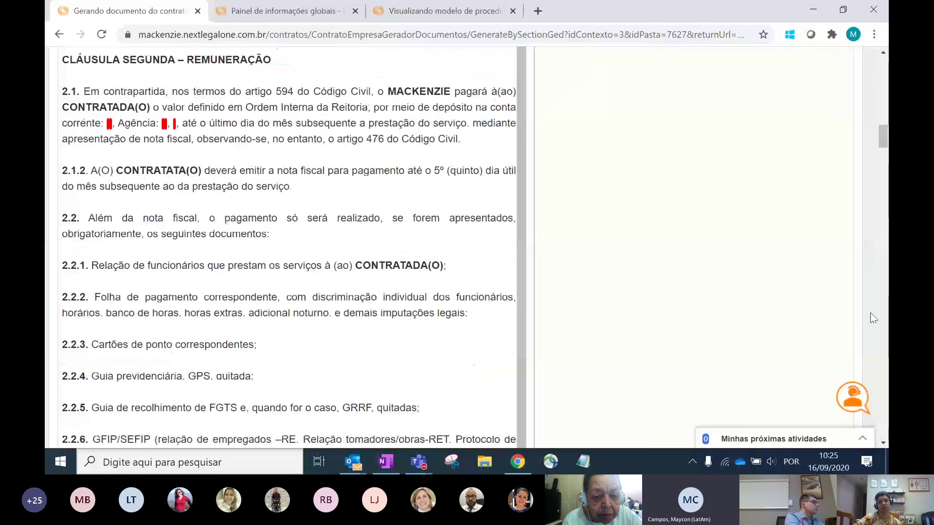
scroll(871, 357, "down", 15)
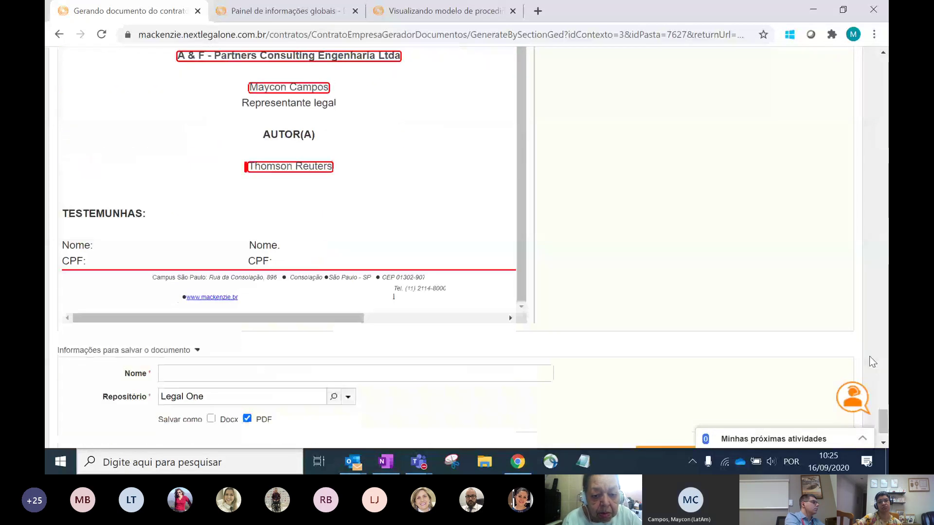
scroll(375, 157, "up", 5)
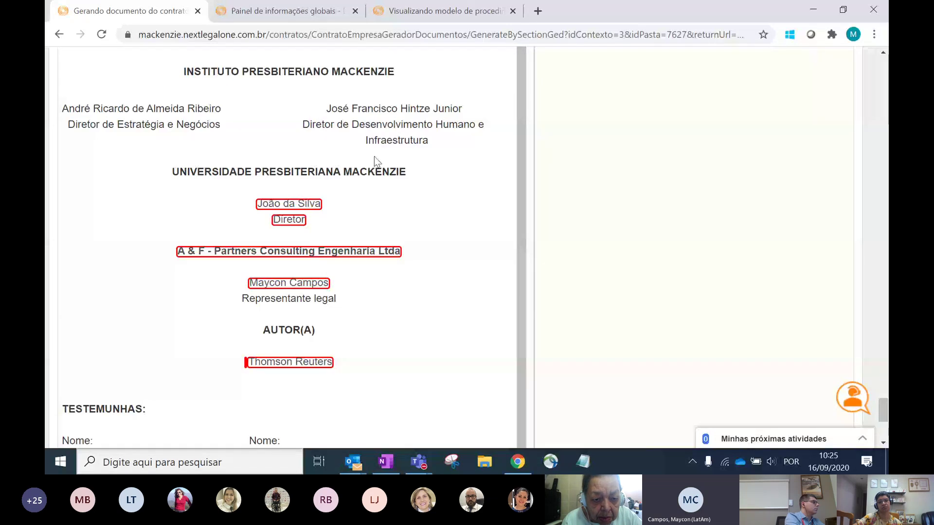
scroll(374, 156, "down", 5)
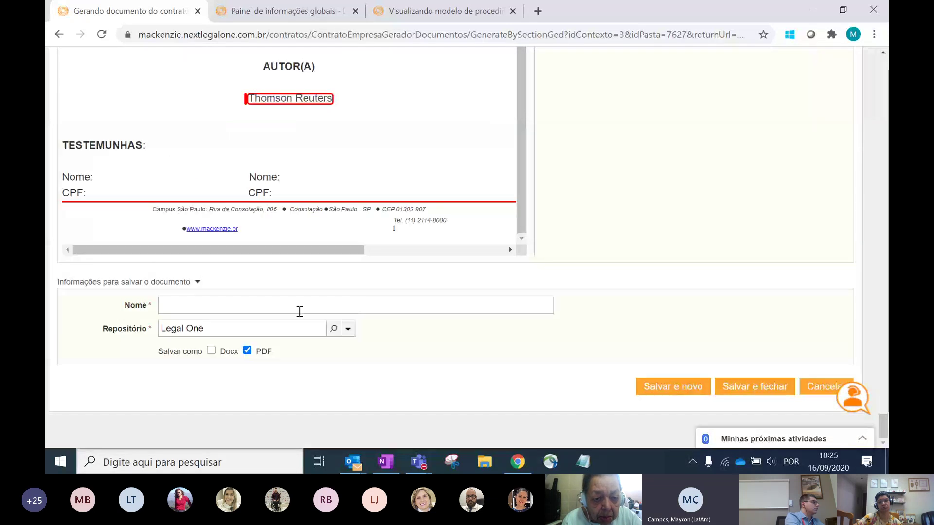
Name the generated document "contrato", choose Docx instead of PDF as its format, and save and close it
left_click(189, 303)
type("contrato")
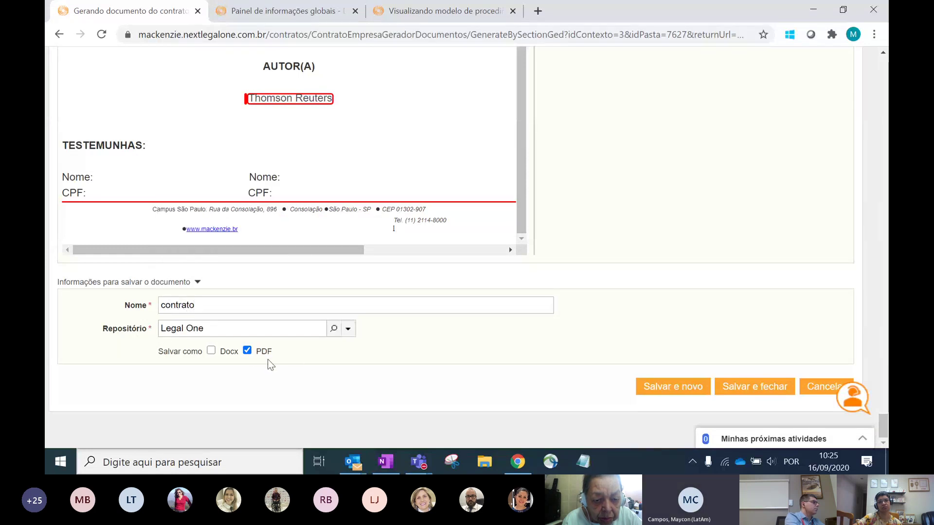
left_click(247, 351)
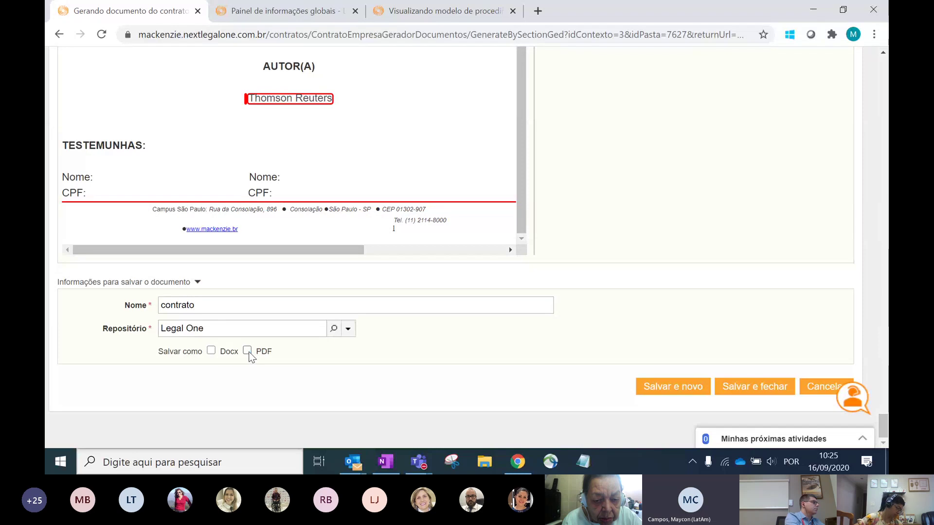
left_click(212, 350)
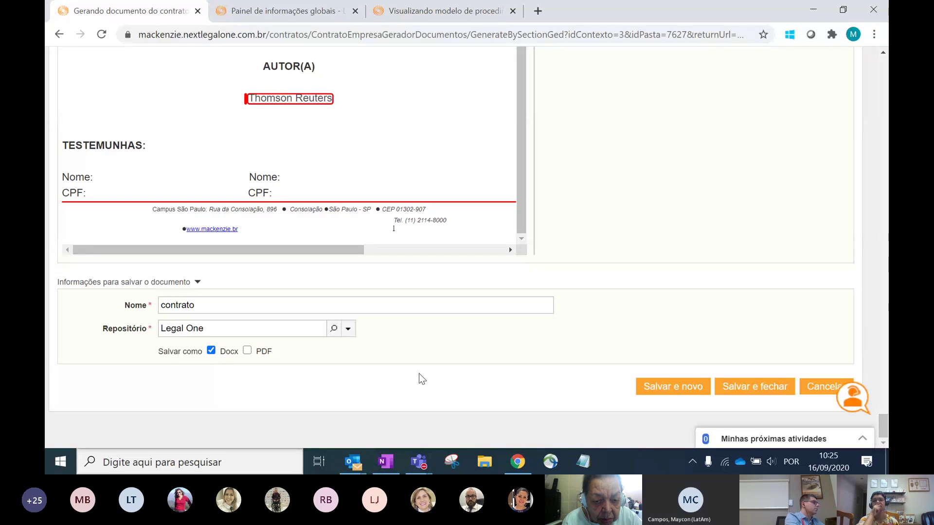
left_click(724, 388)
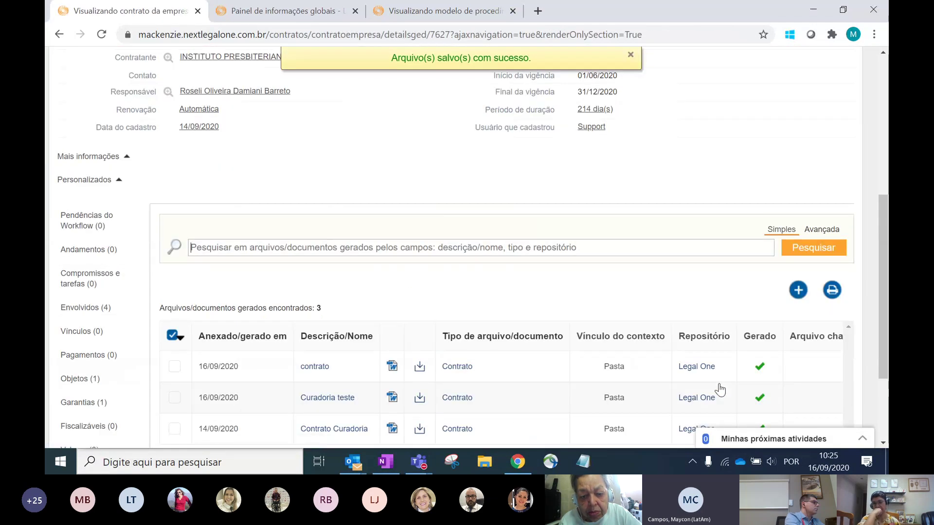
Make the generated "contrato" file available for chancela and check its row in the contract's GED list
scroll(720, 389, "down", 3)
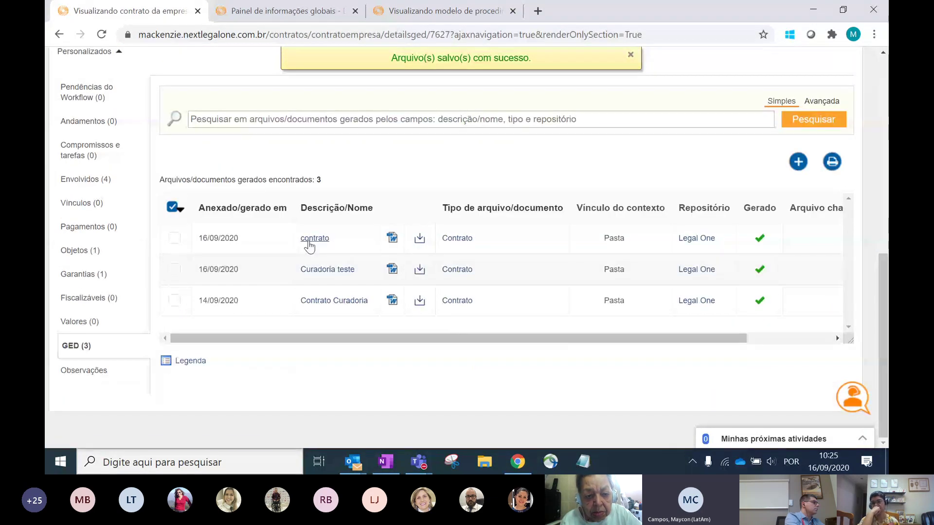
left_click_drag(462, 337, 621, 345)
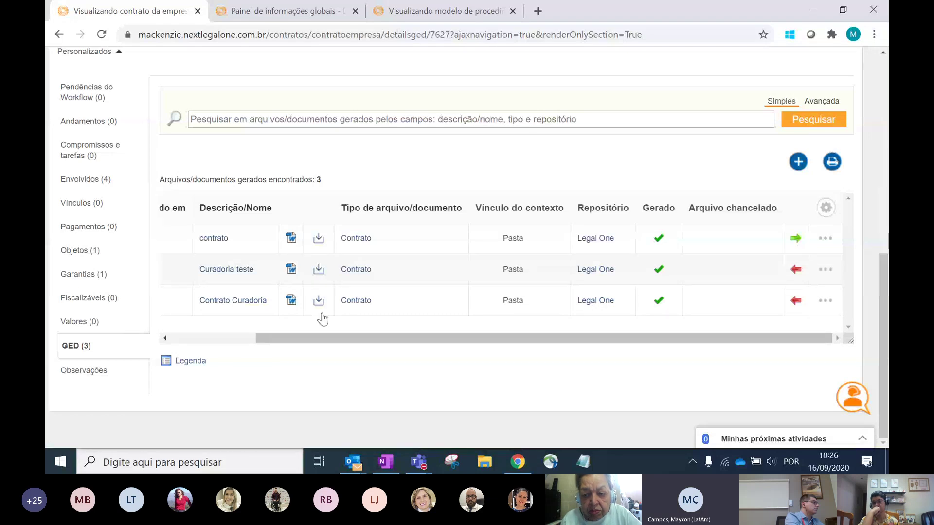
left_click(796, 239)
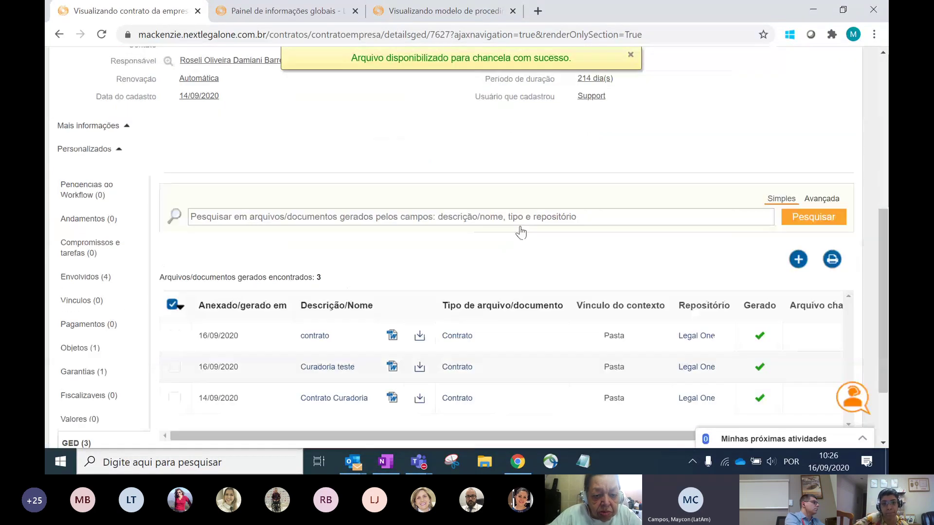
left_click_drag(519, 340, 607, 340)
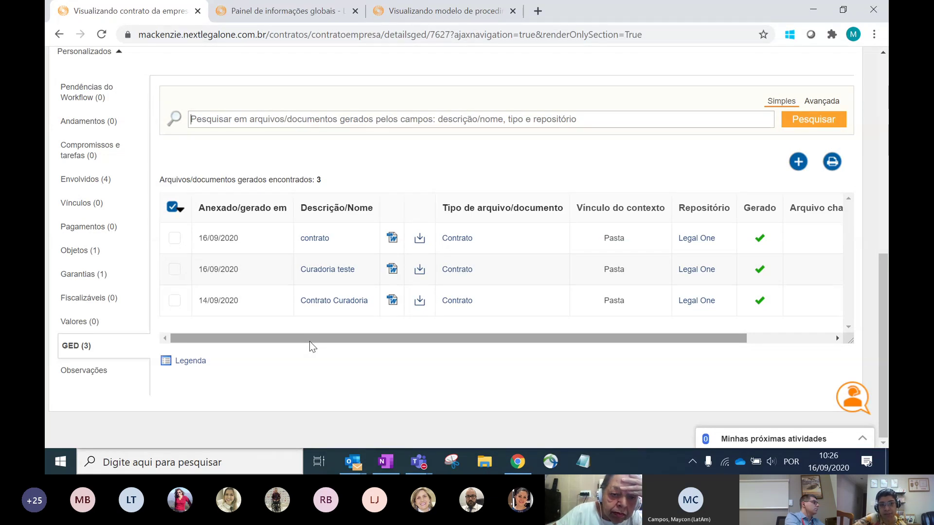
left_click_drag(309, 340, 436, 339)
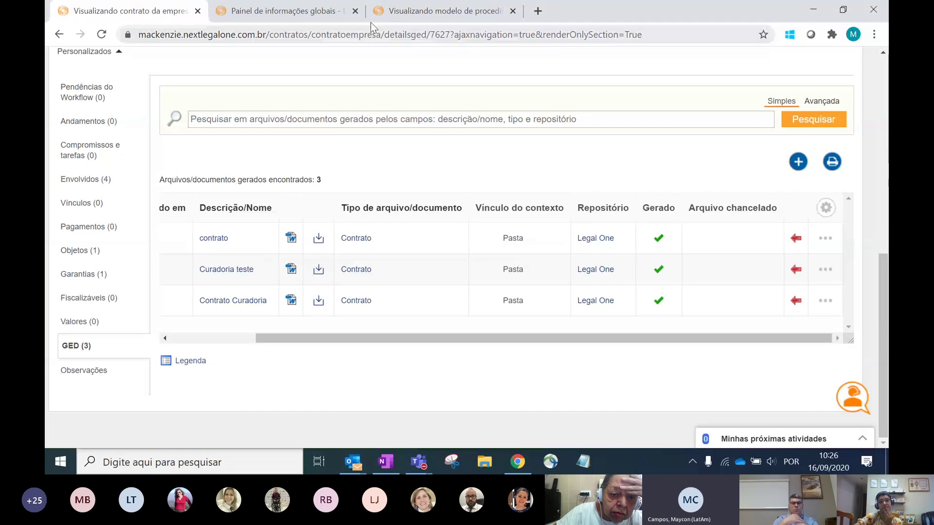
Examine the contract's workflow pendências alongside the Gerar contrato task in the Contratos workflow model, and close the task details
left_click(398, 17)
key("ctrl+Tab")
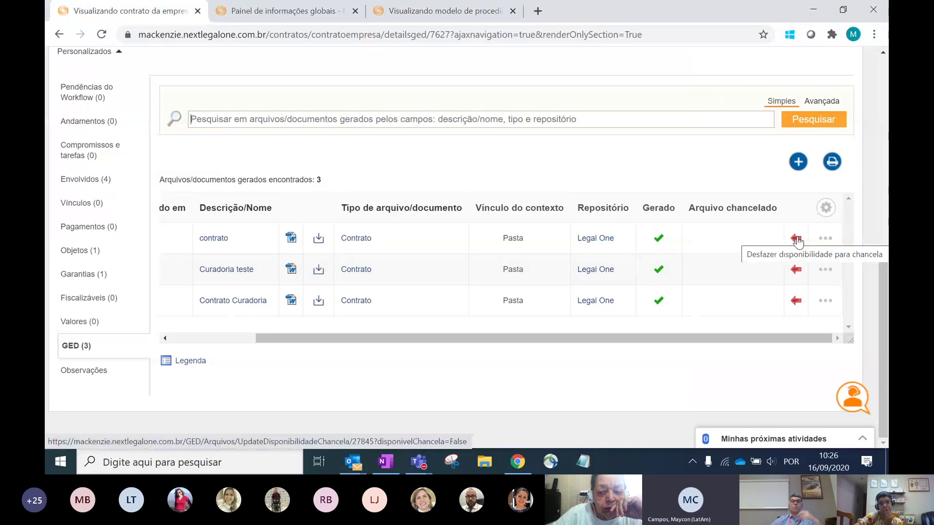
left_click(789, 165)
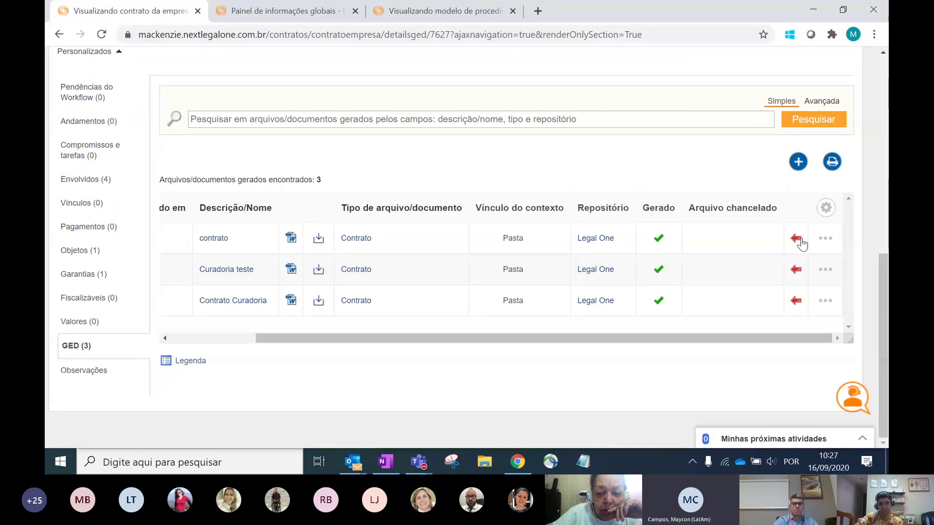
scroll(94, 202, "up", 1)
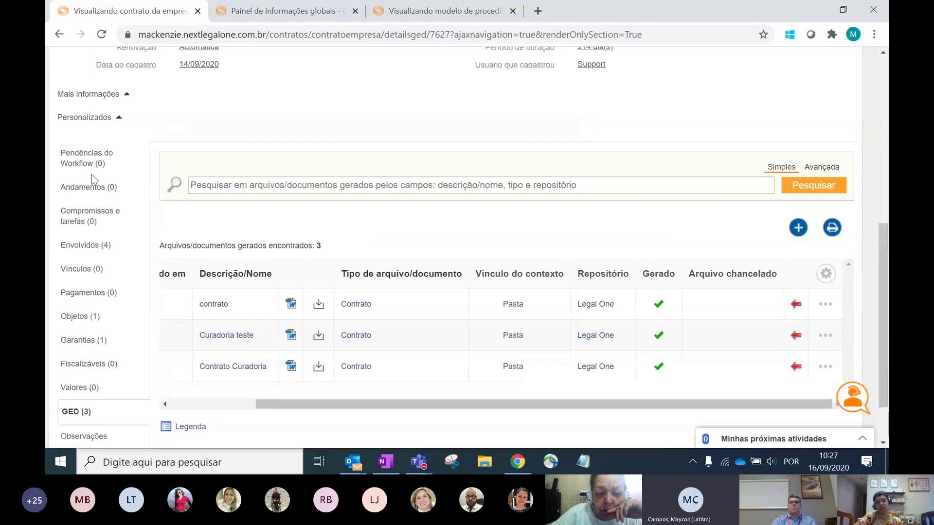
left_click(86, 168)
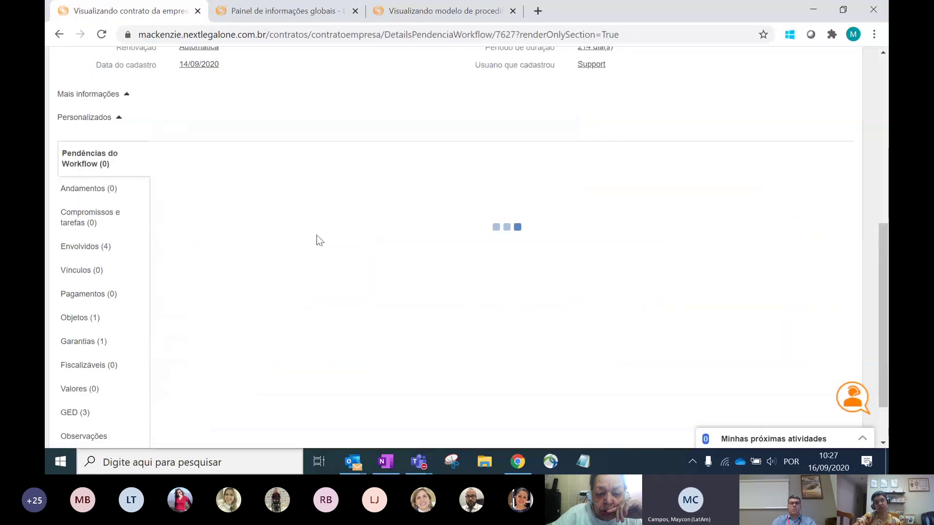
left_click(415, 10)
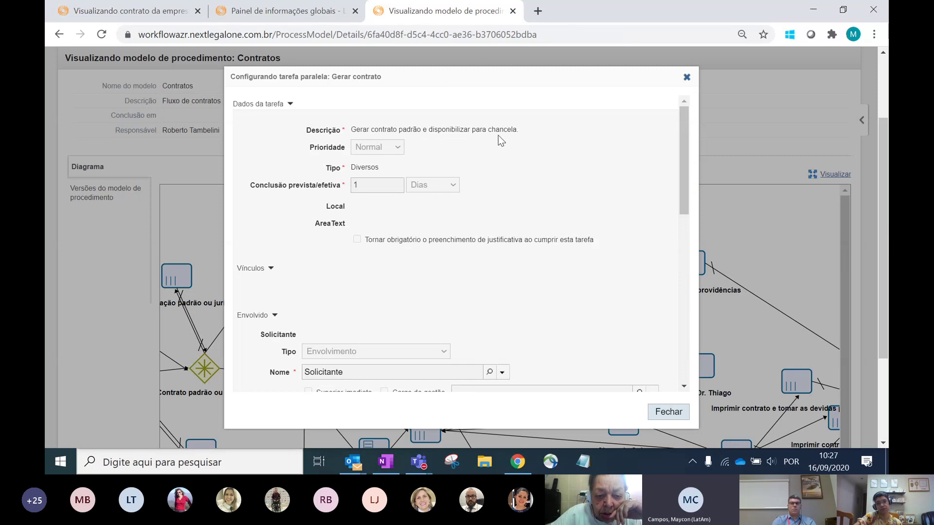
left_click(668, 412)
key("ctrl+Tab")
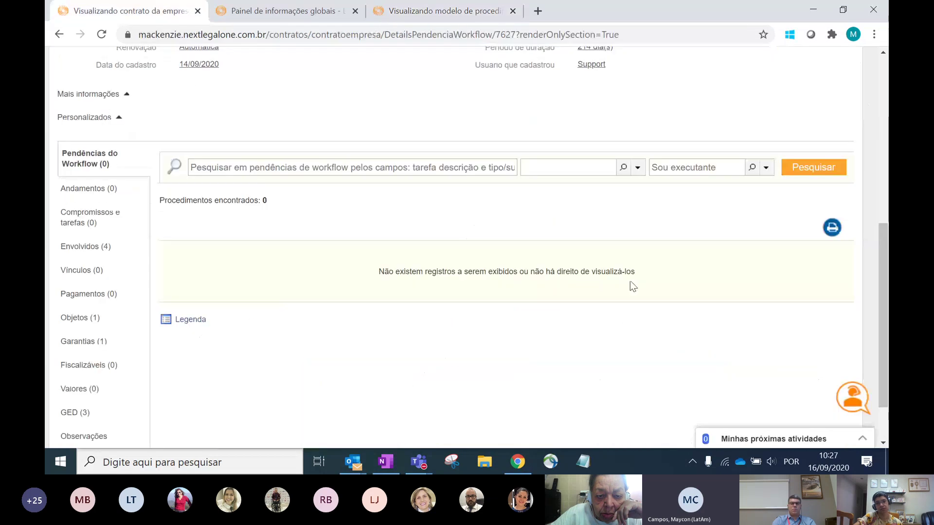
View the Validação do contrato gerado task in the workflow model and return to the contract's GED documents
left_click(438, 10)
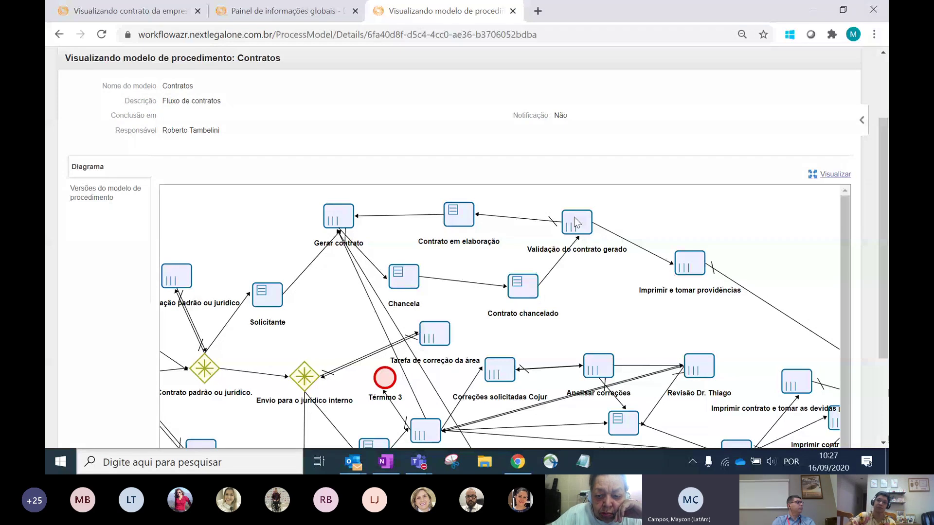
mouse_move(561, 221)
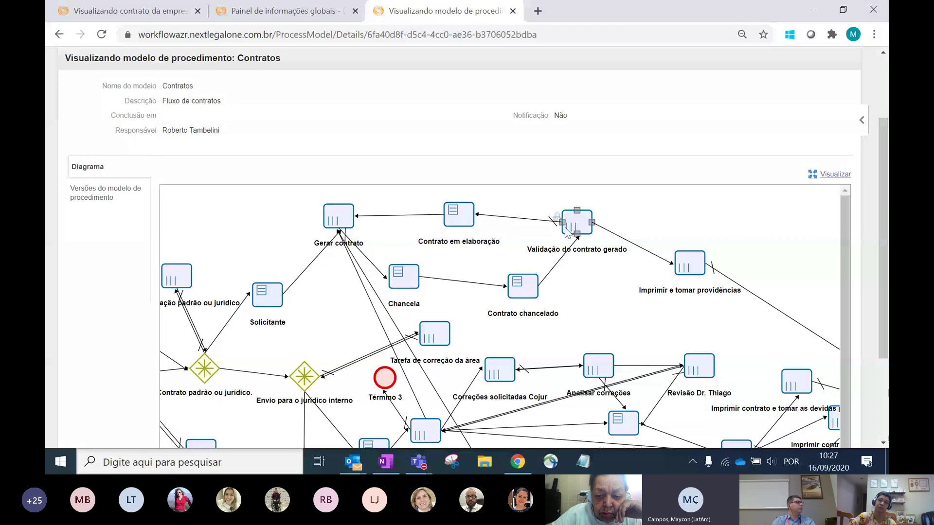
left_click(560, 218)
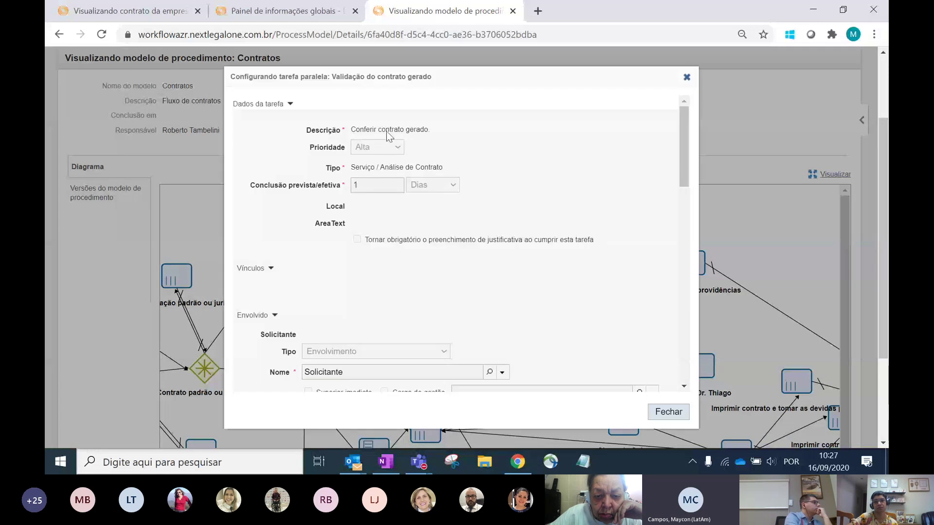
left_click(173, 18)
scroll(68, 253, "down", 3)
left_click(73, 347)
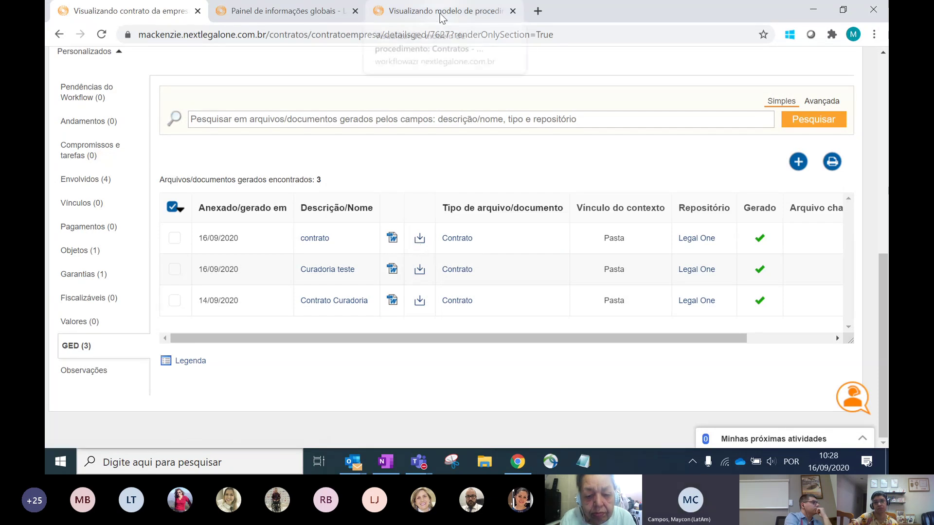
Check the contract's workflow pendências, then review the Validação do contrato gerado task down to its "Contrato correto?" custom field and close it
left_click(87, 100)
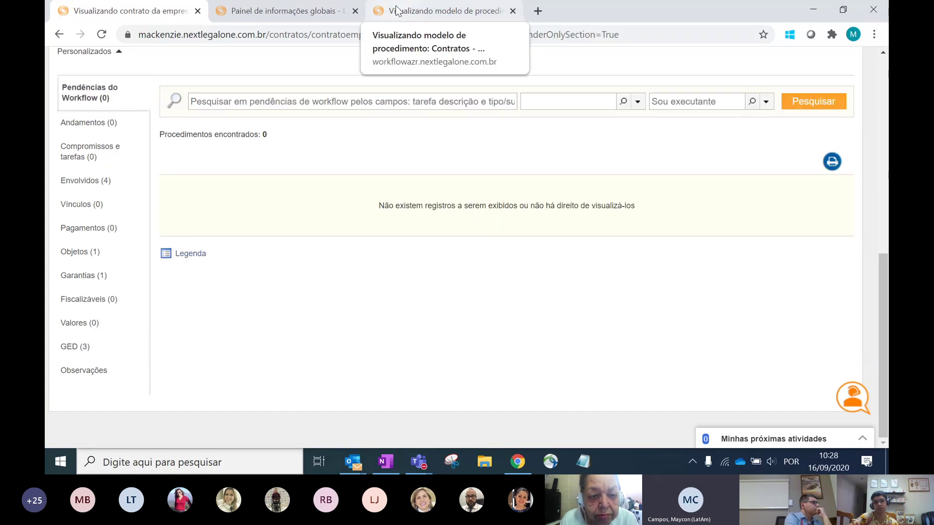
left_click(396, 11)
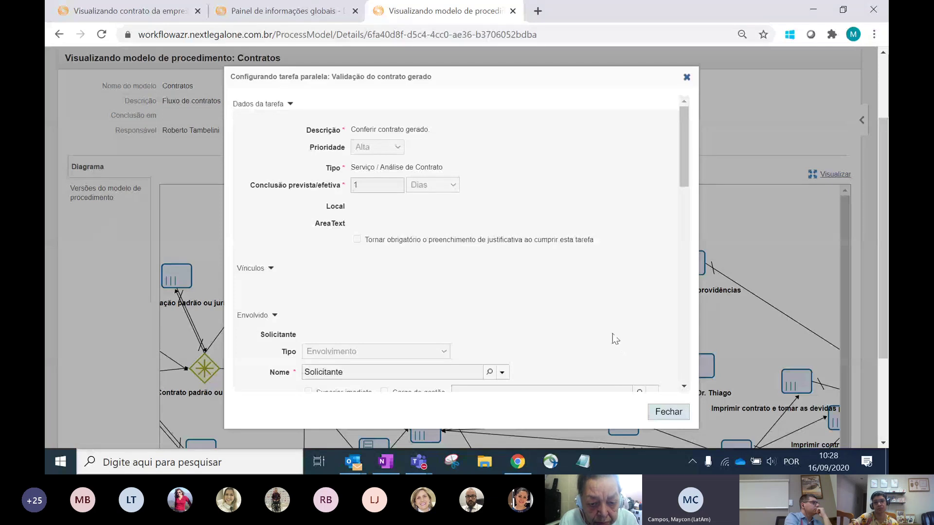
scroll(614, 336, "down", 5)
scroll(611, 336, "up", 6)
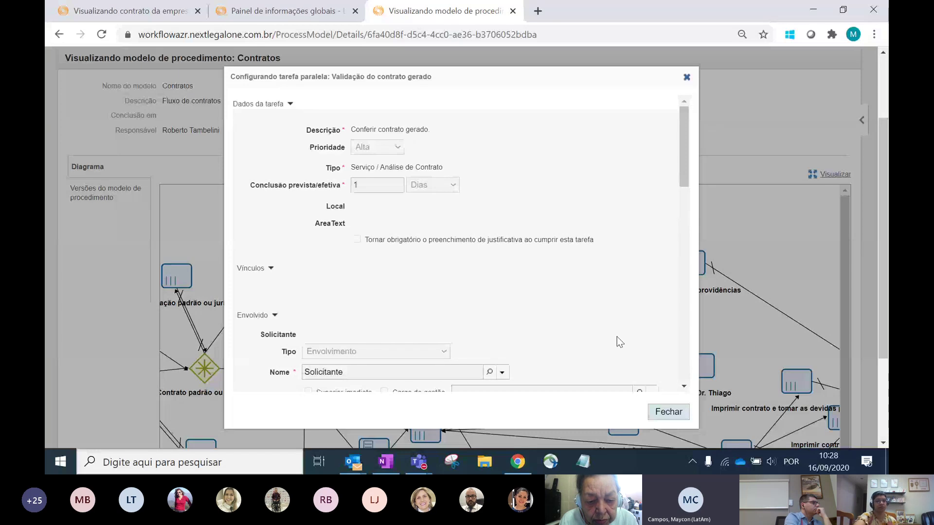
scroll(610, 328, "down", 2)
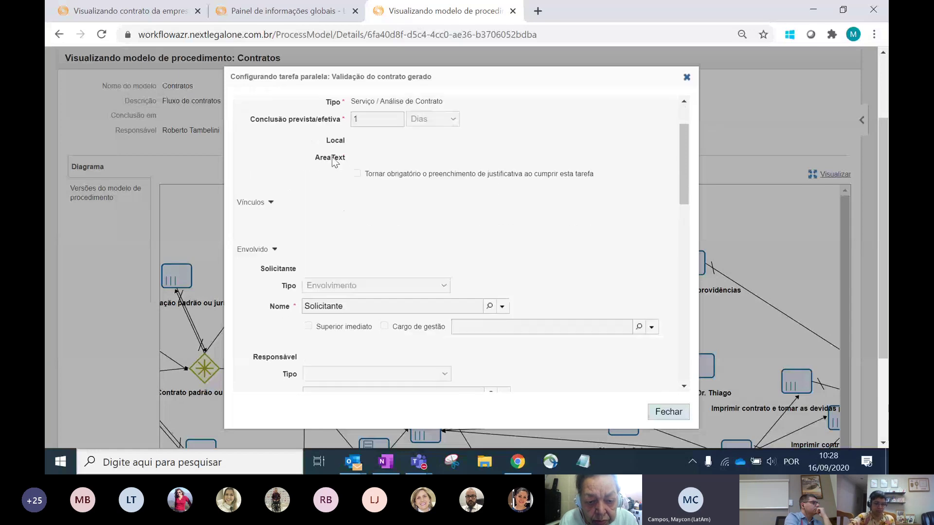
scroll(457, 237, "down", 10)
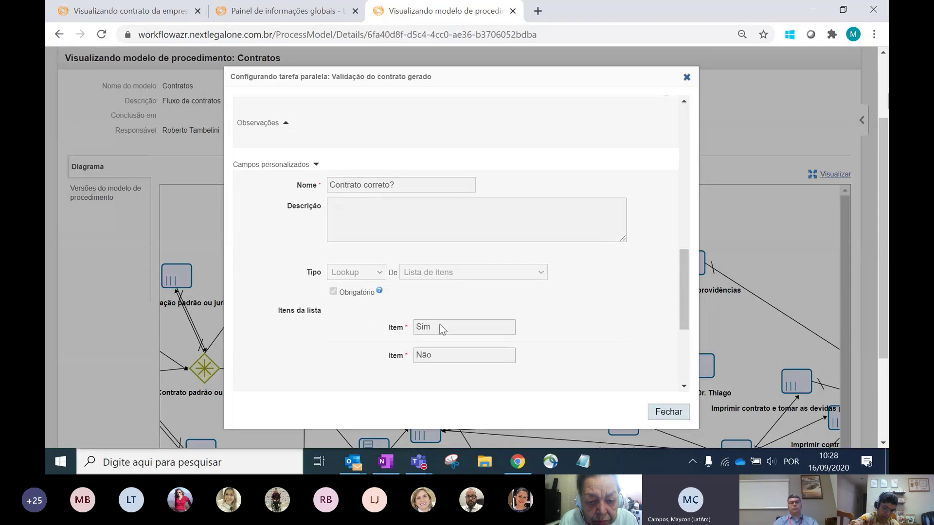
left_click(668, 412)
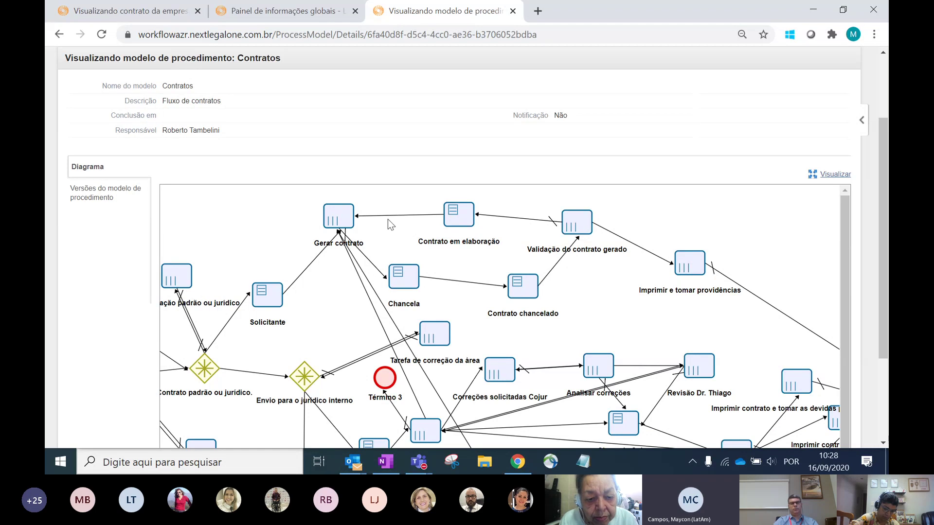
Place the contract page beside the workflow model page and compare the contract's workflow pendências with the Gerar contrato task in the diagram
left_click_drag(78, 10, 236, 11)
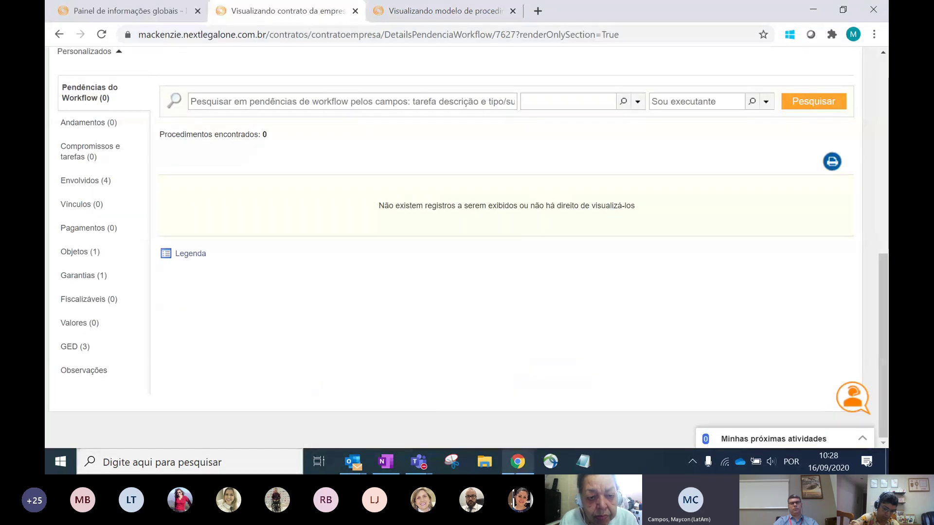
mouse_move(516, 473)
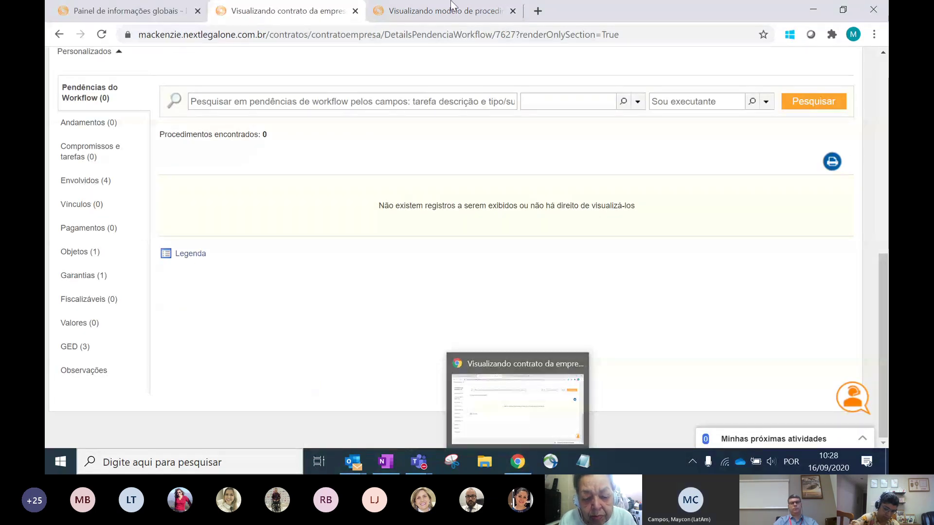
key("ctrl+Tab")
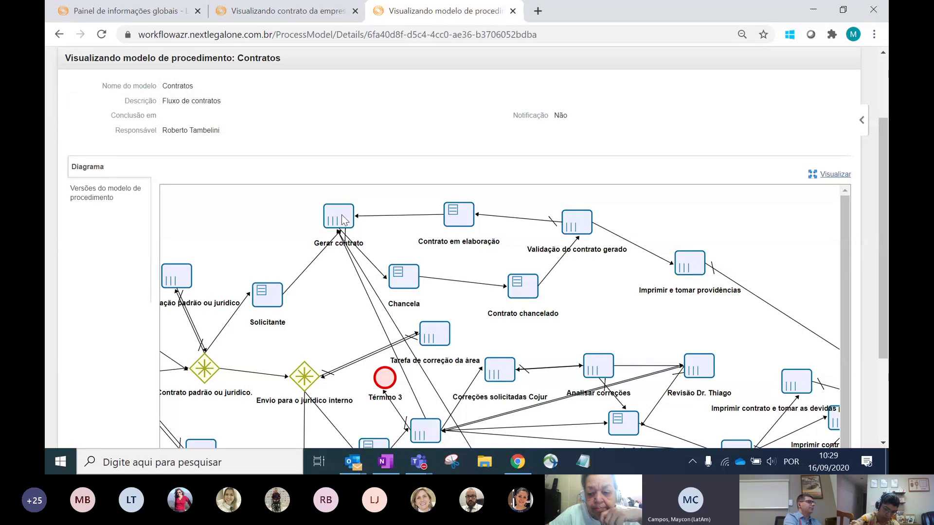
left_click(267, 13)
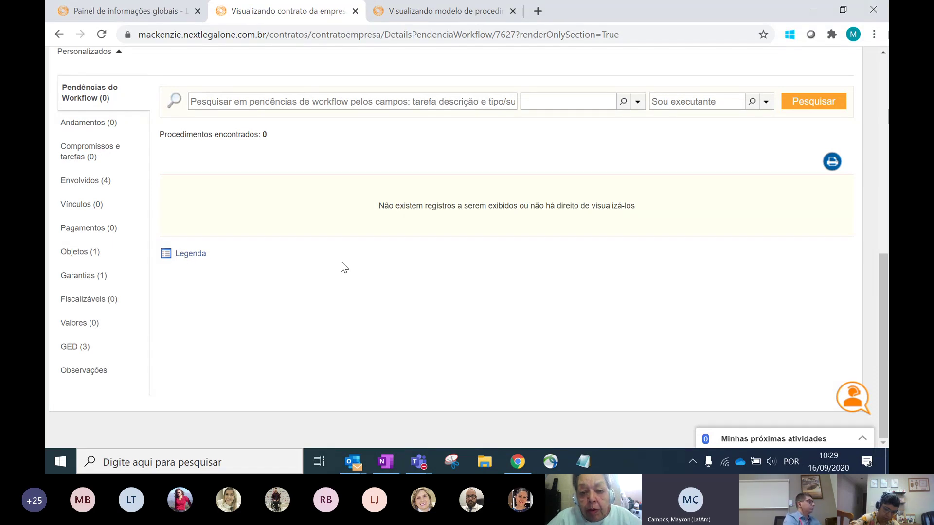
left_click(402, 18)
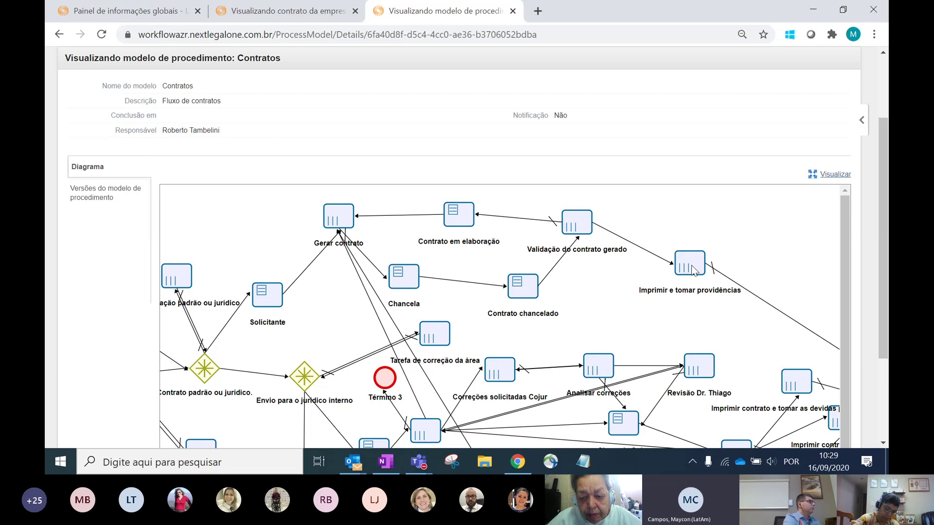
Follow the workflow diagram from Imprimir e tomar providências through Subir documentos assinados no GED and Script 6 to Término 2
scroll(690, 265, "down", 2)
scroll(690, 264, "up", 2)
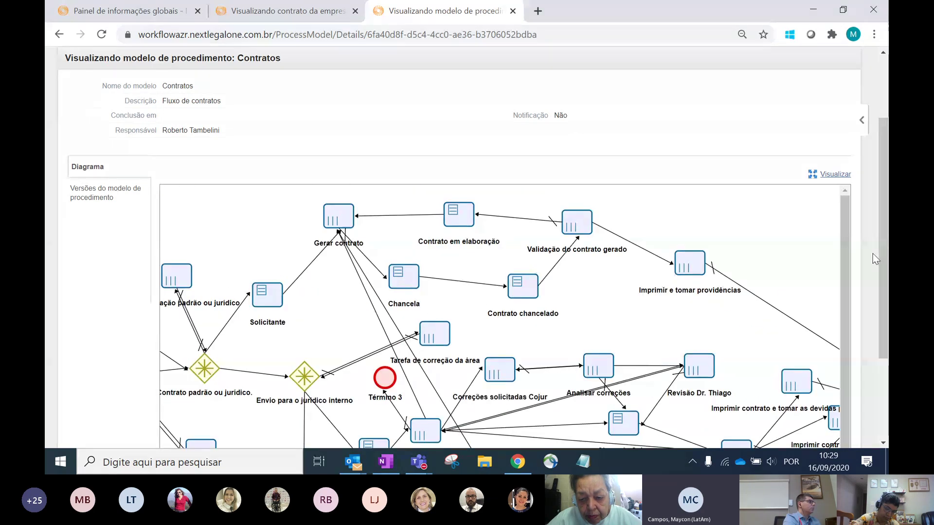
scroll(872, 253, "down", 3)
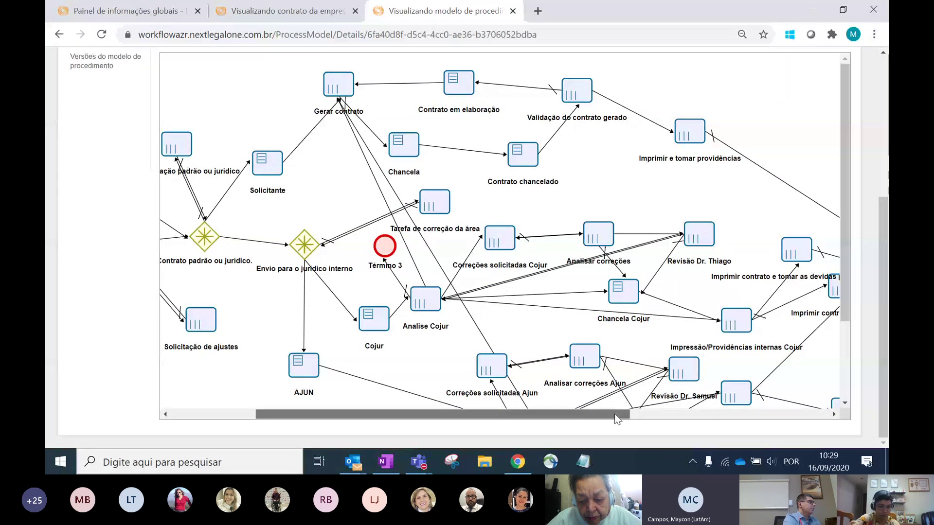
left_click_drag(614, 413, 771, 414)
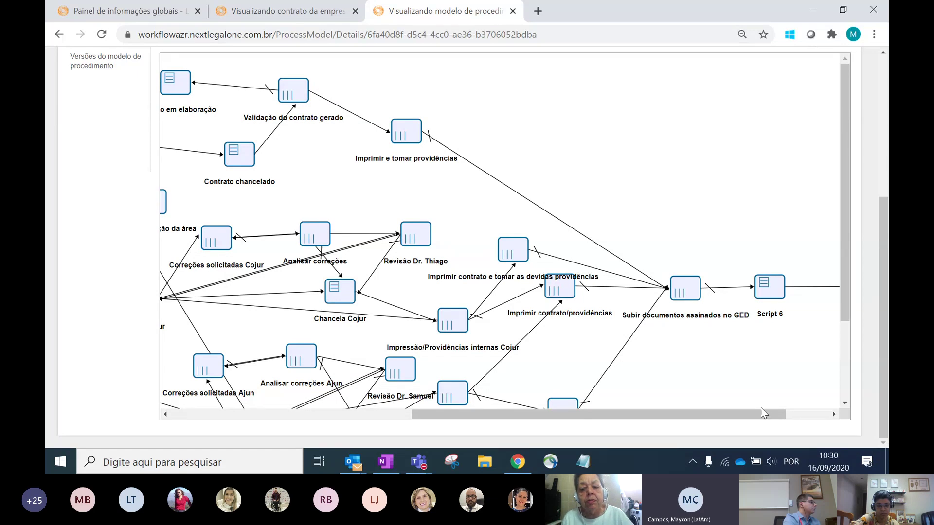
left_click(789, 415)
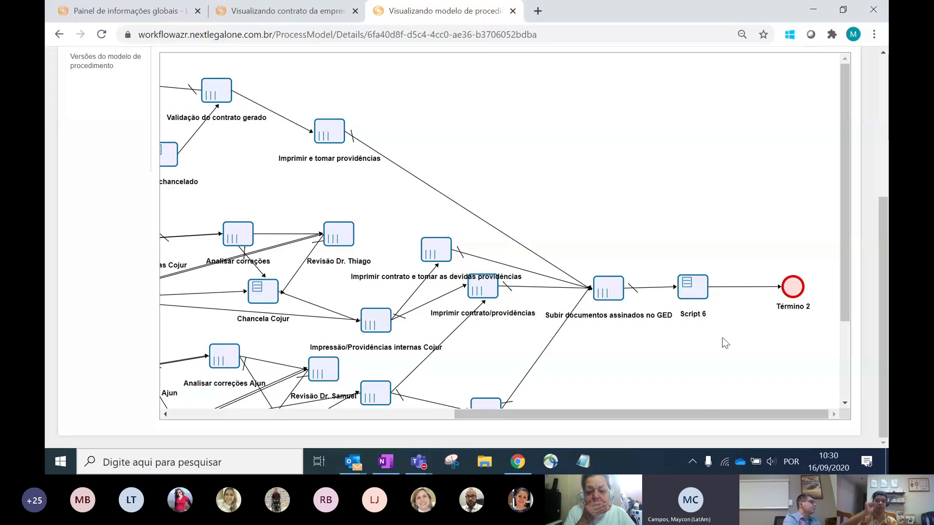
Glance at the contract's pendências, then examine the Validação do contrato gerado and Imprimir e tomar providências tasks in the workflow diagram
left_click(250, 9)
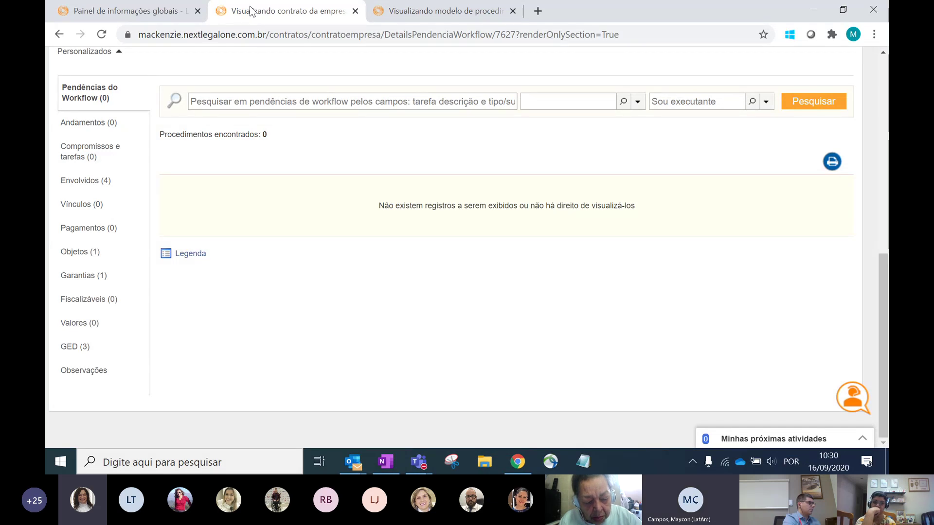
left_click(448, 15)
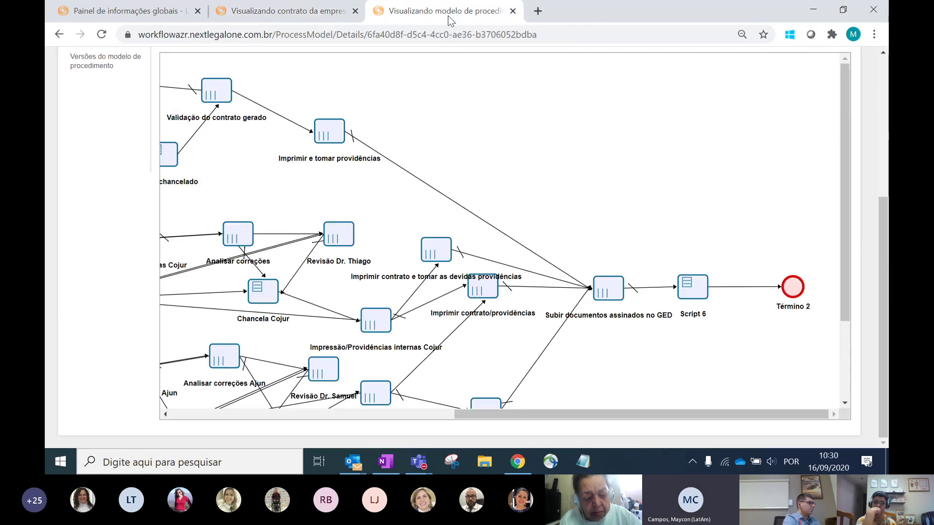
left_click_drag(500, 414, 404, 424)
left_click_drag(354, 419, 356, 418)
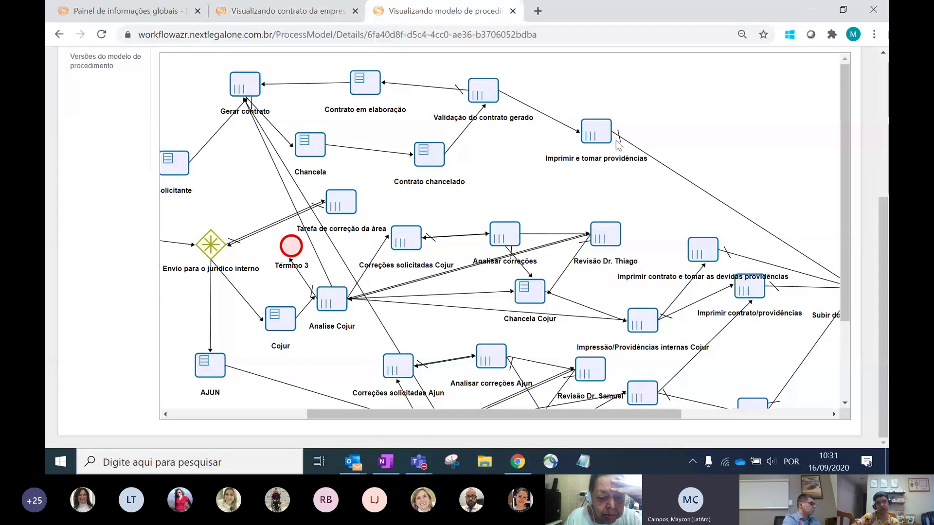
Open a new andamento from the TESTE TREINAMENTO contract's Andamentos, review the form's fields and cancel it without saving
left_click(297, 11)
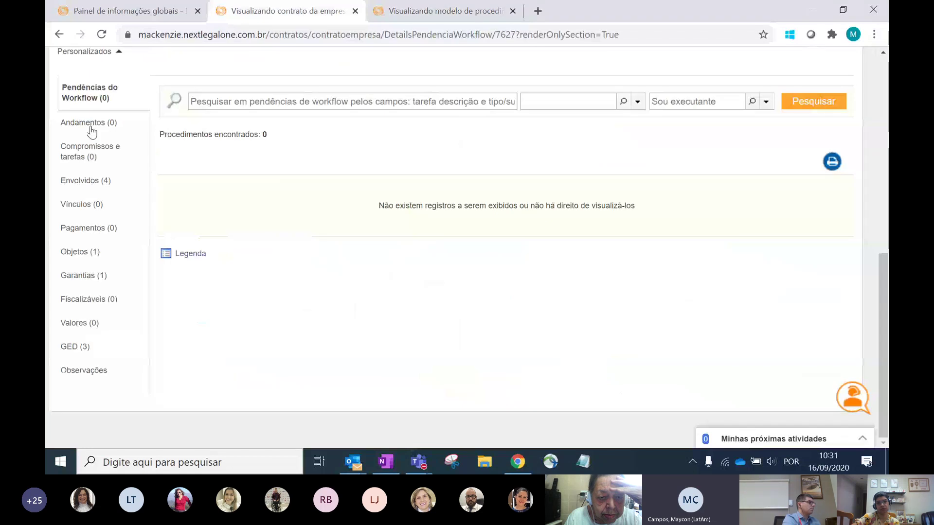
left_click(92, 131)
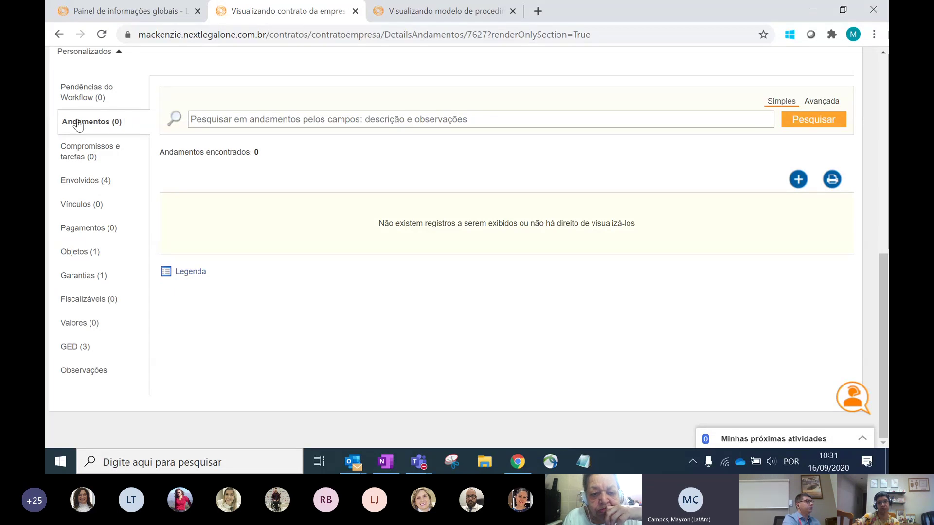
left_click(798, 179)
left_click(754, 212)
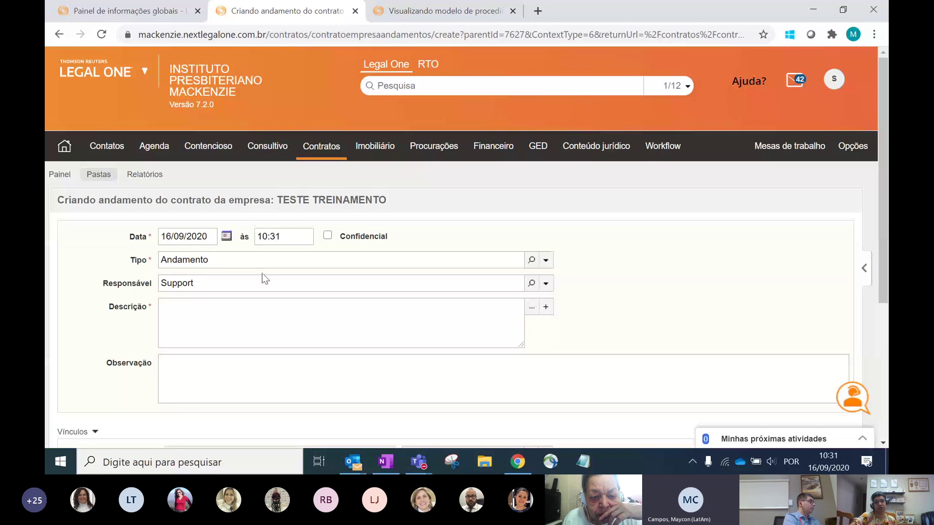
scroll(227, 268, "down", 1)
left_click(227, 267)
scroll(224, 265, "down", 2)
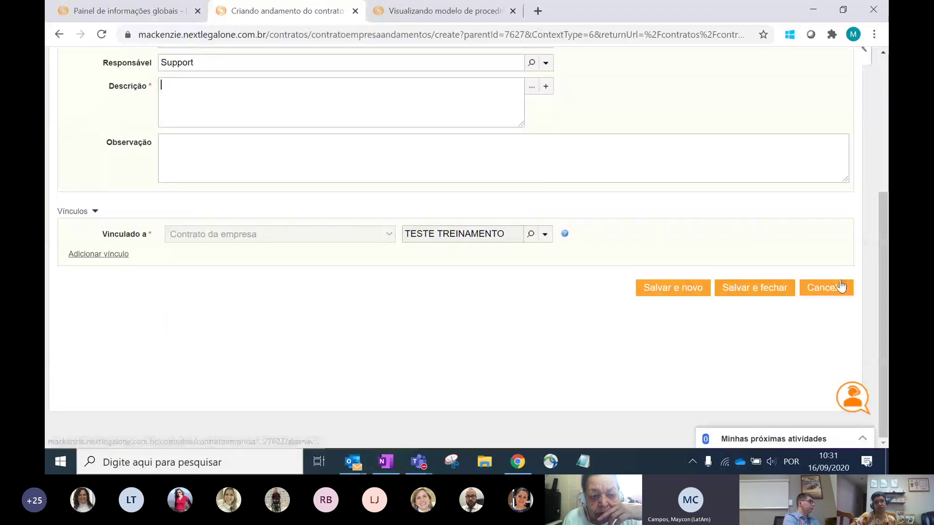
left_click(831, 291)
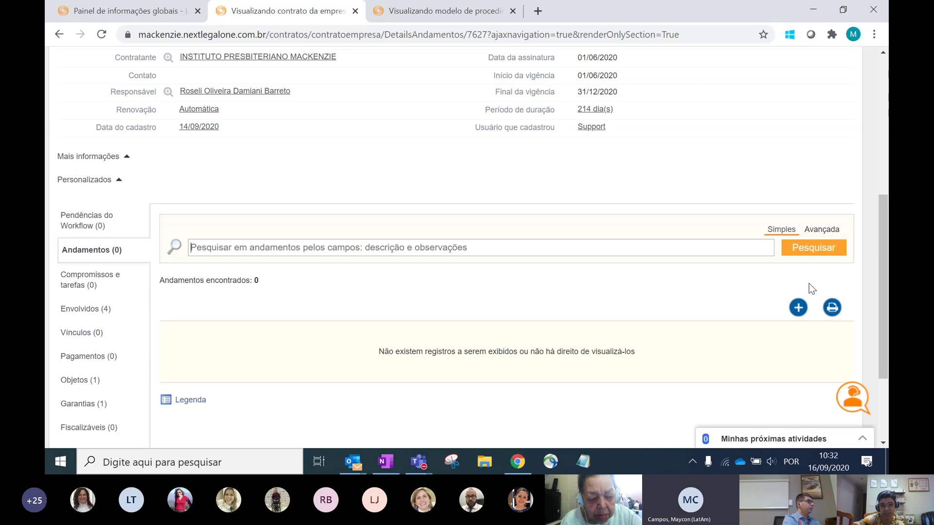
Examine the Cojur and Ajun printing tasks in the workflow diagram, selecting Imprimir contrato/providências, and return to the Gerar contrato area
left_click(388, 14)
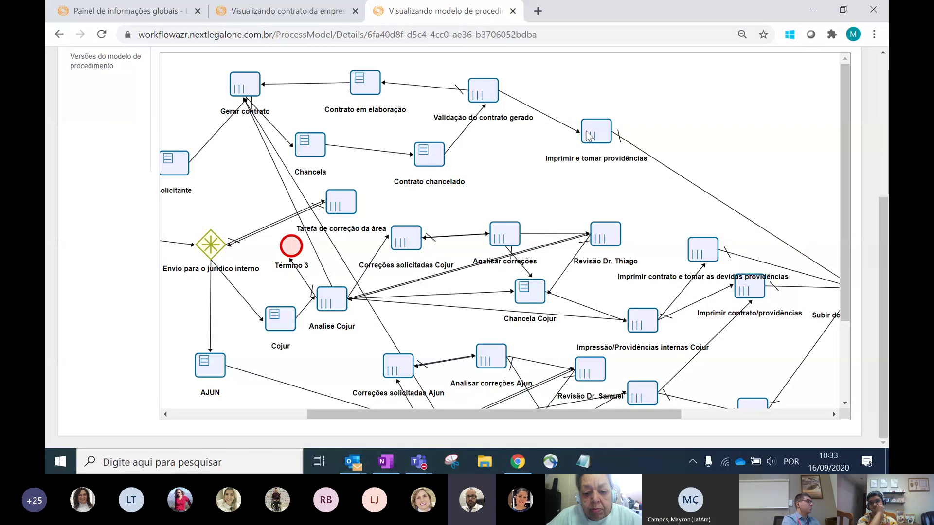
scroll(678, 262, "down", 3)
left_click_drag(644, 415, 759, 419)
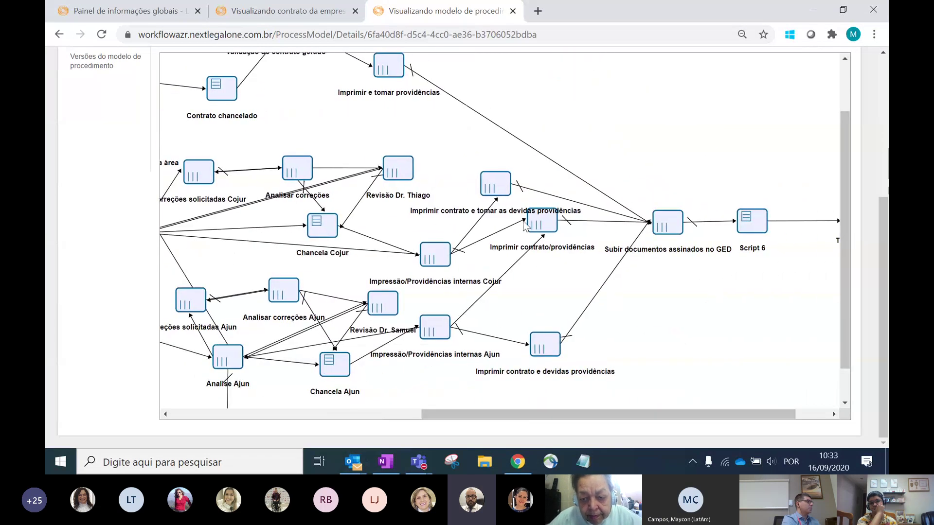
left_click(552, 224)
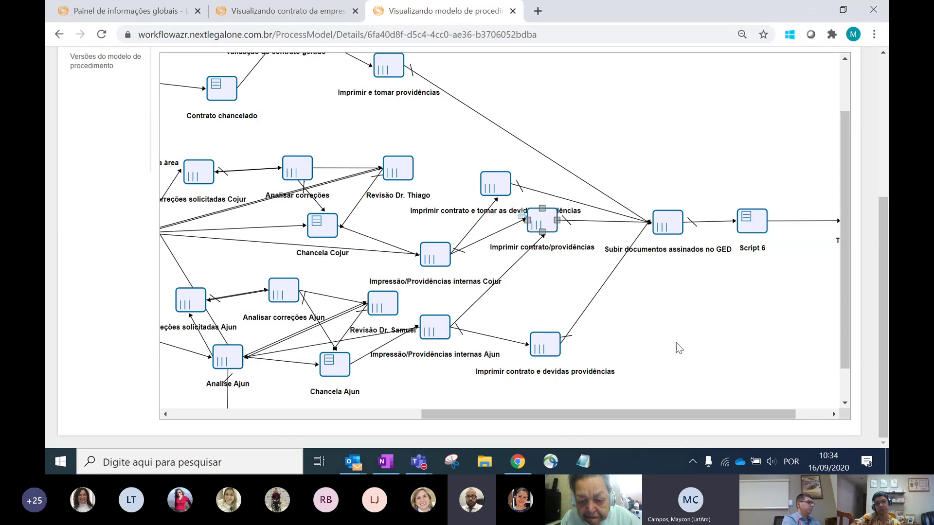
scroll(676, 343, "up", 2)
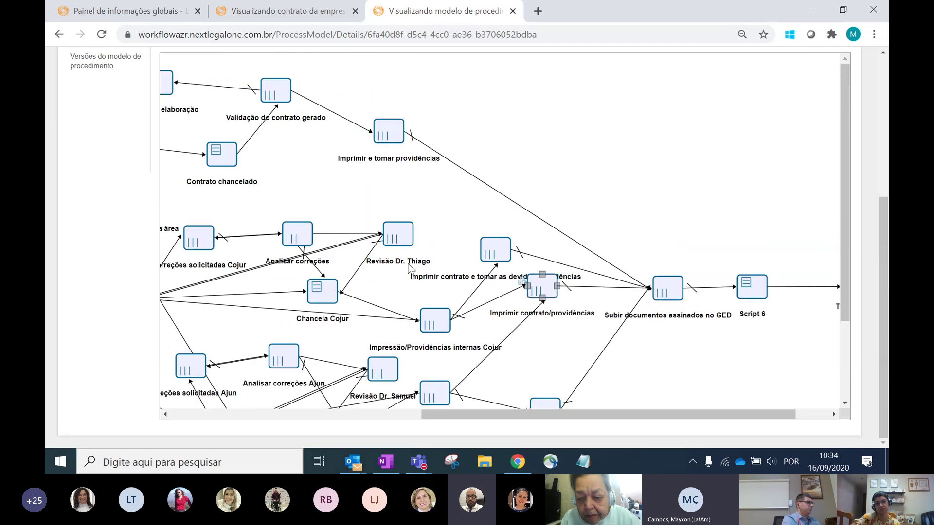
left_click_drag(457, 415, 307, 413)
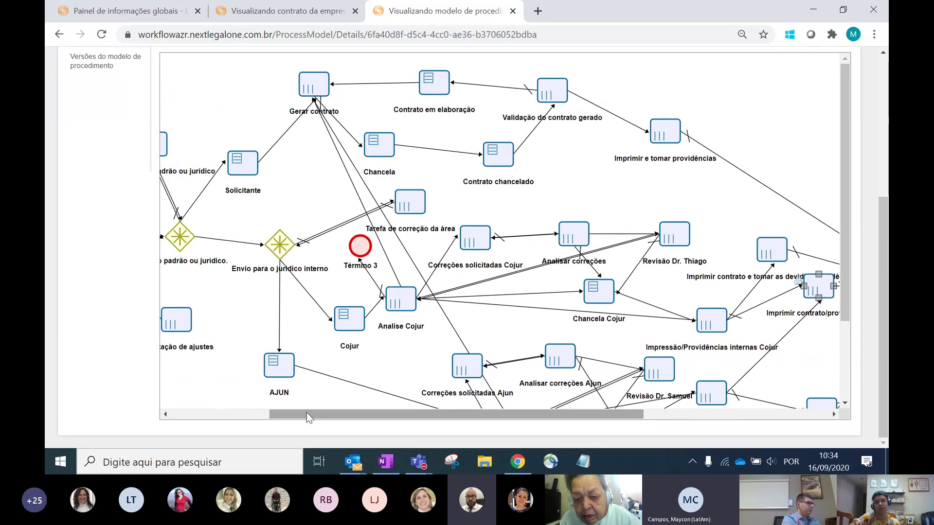
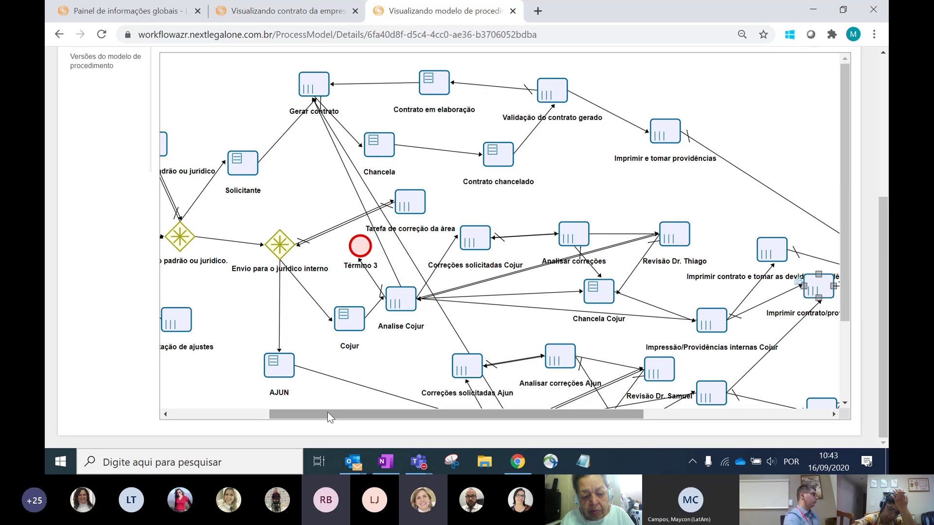
Glance at the contract's andamentos, then view the diagram's ending from Subir documentos assinados no GED to Término 2
left_click(238, 1)
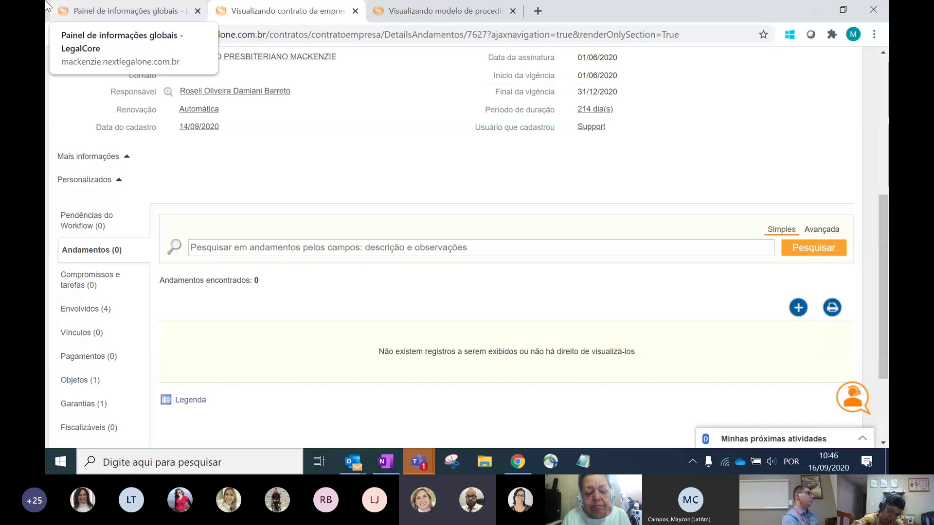
left_click(430, 11)
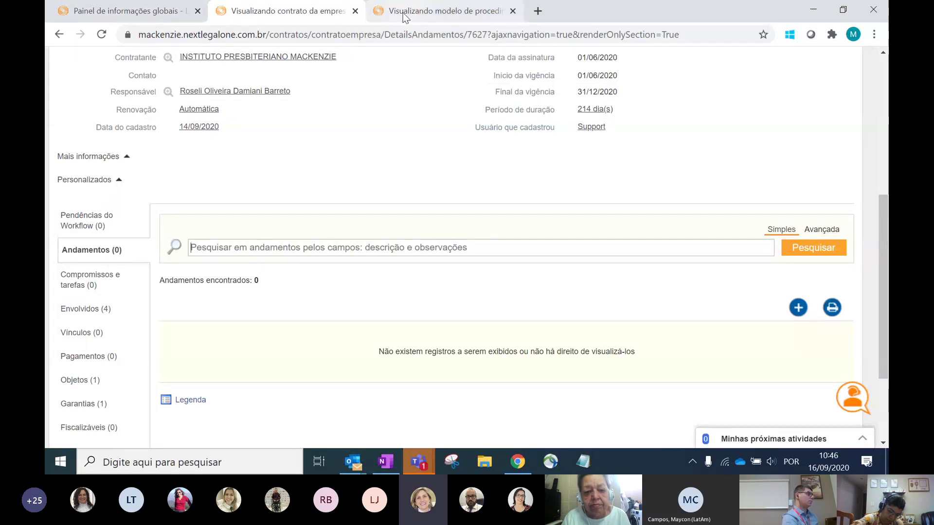
scroll(735, 398, "right", 6)
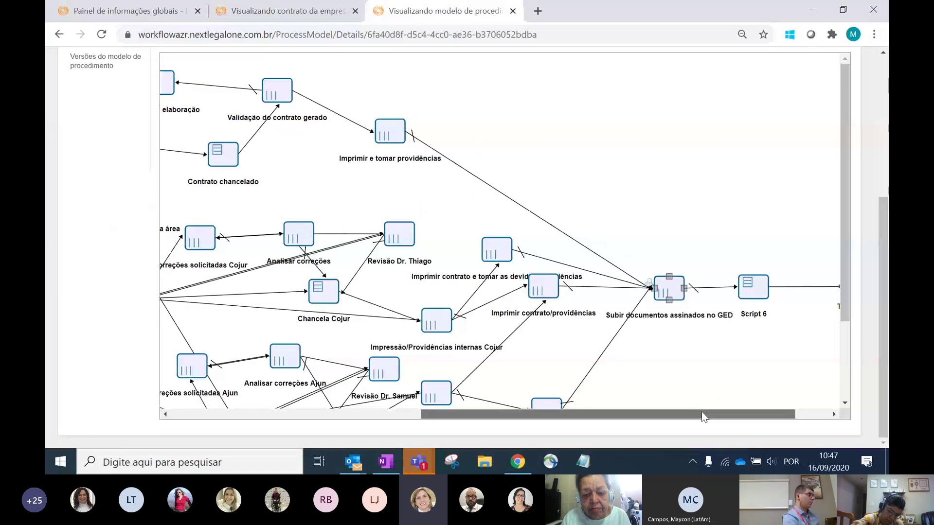
left_click_drag(701, 413, 769, 412)
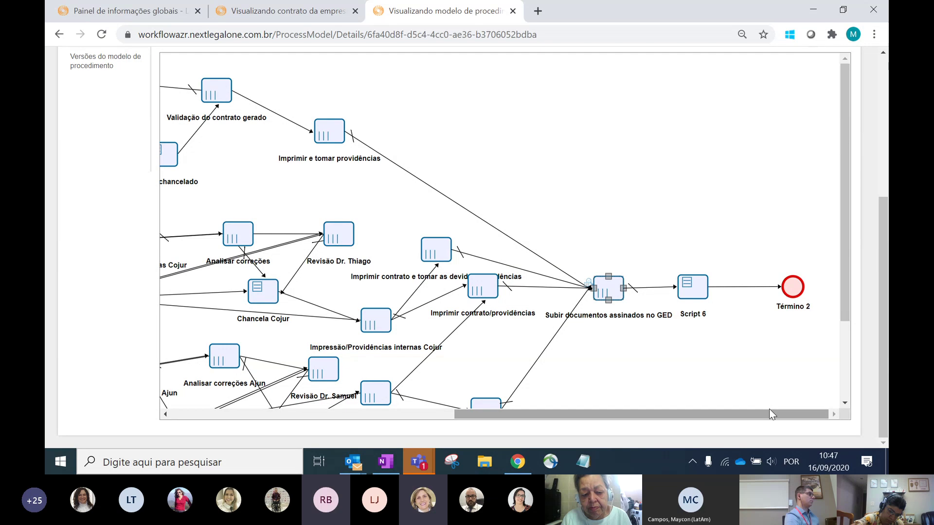
Go back to the TESTE TREINAMENTO contract and open the system's Configurações page in a separate browser tab
left_click(238, 3)
scroll(805, 137, "up", 5)
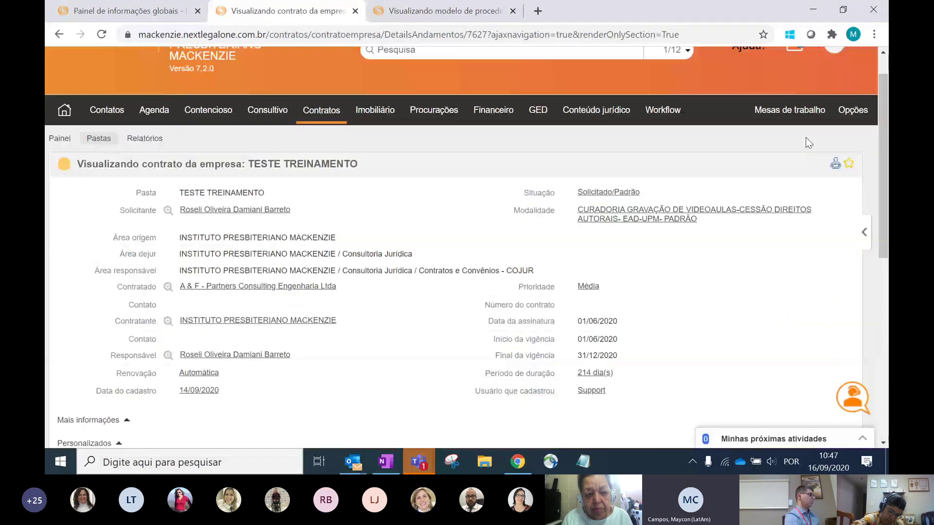
scroll(806, 137, "up", 2)
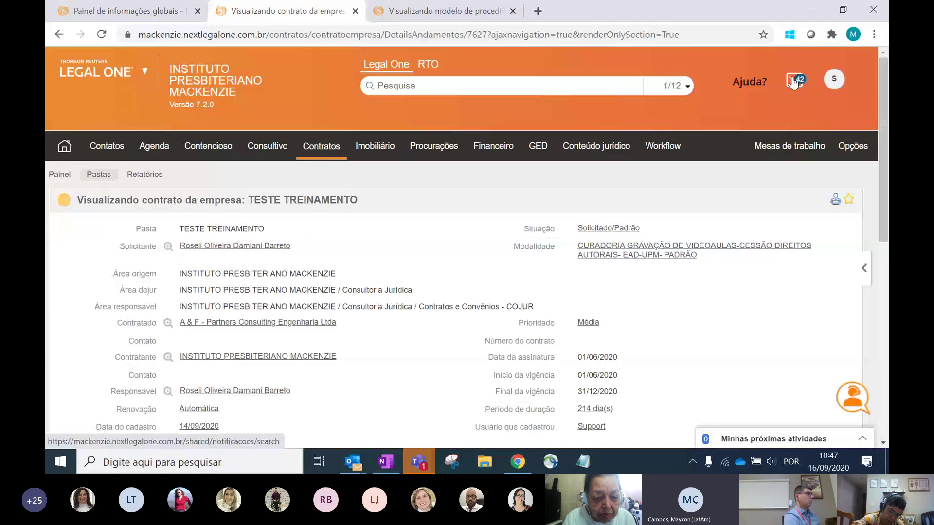
left_click(856, 147)
middle_click(843, 203)
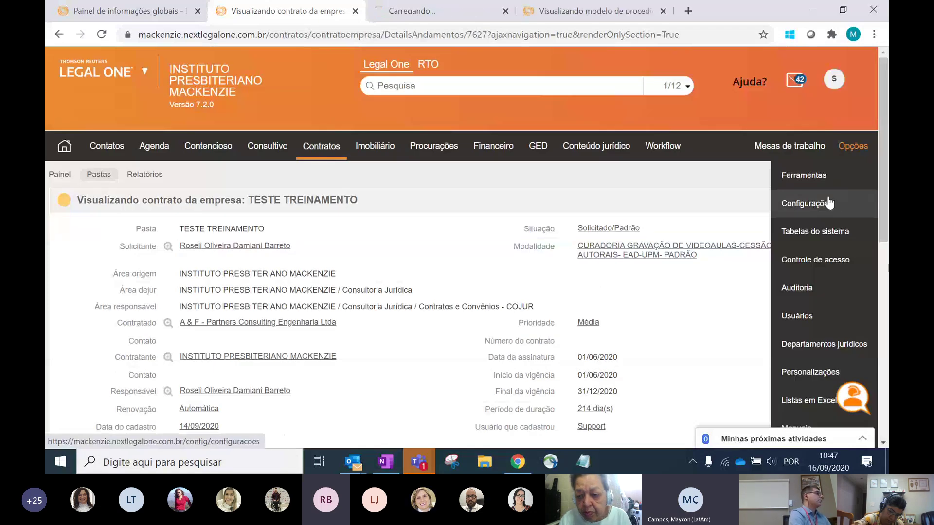
left_click(451, 13)
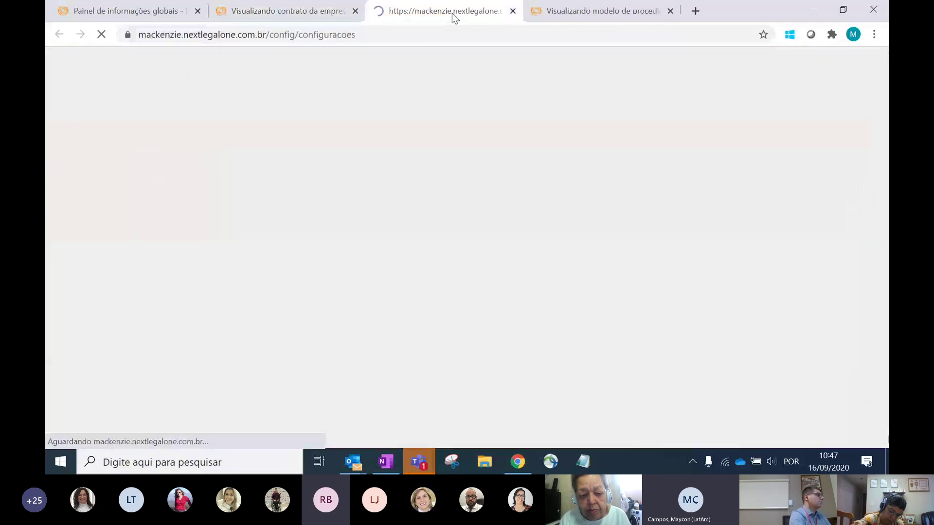
Open the Notificações page of the Configurações de lembretes in its own browser tab
scroll(133, 258, "down", 3)
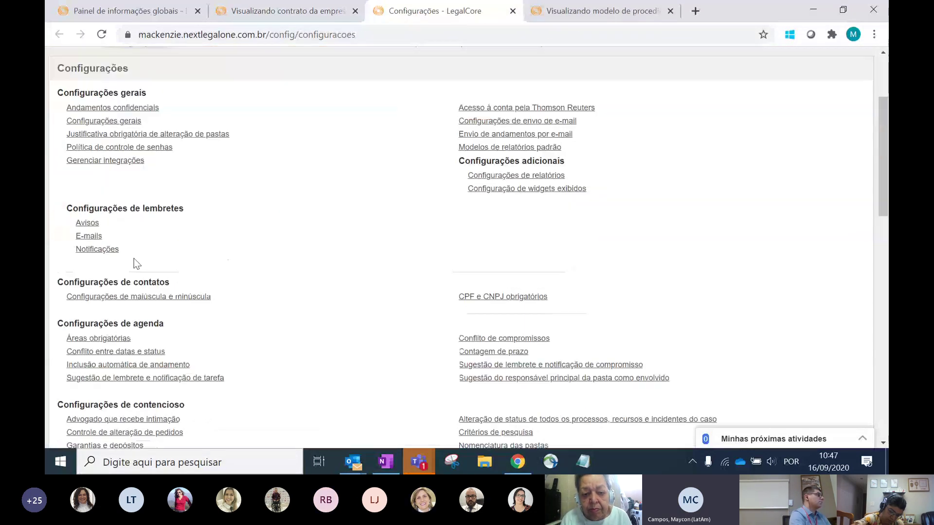
middle_click(97, 249)
left_click(513, 10)
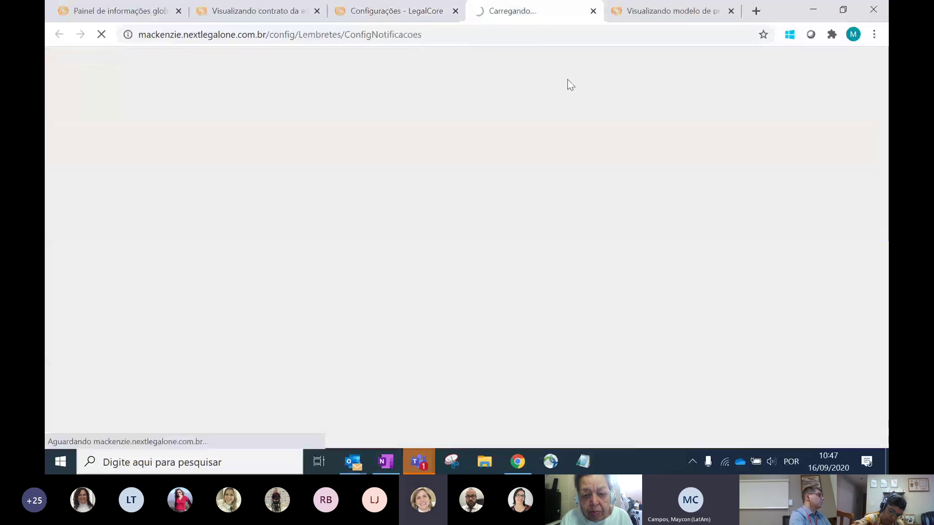
Expand the Contratos da empresa notification settings and review the Notificar o usuário quando options
scroll(350, 241, "down", 3)
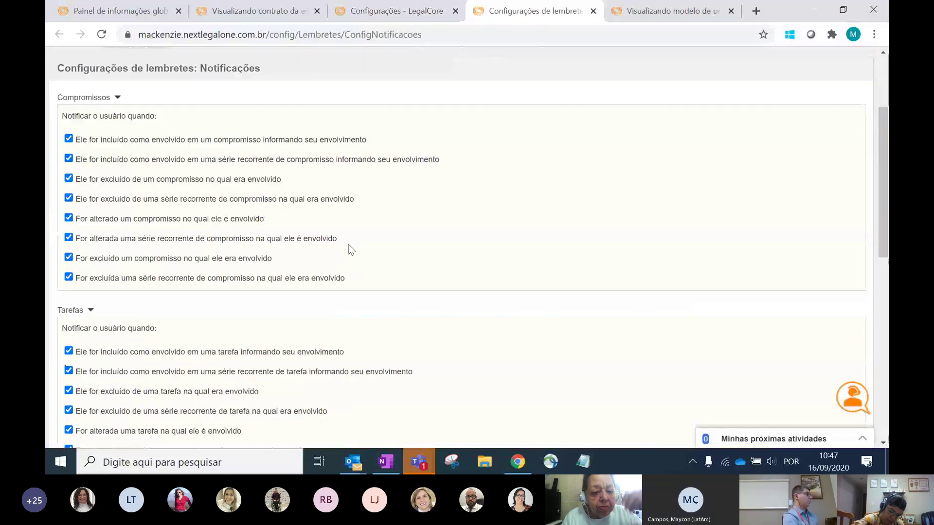
scroll(221, 281, "down", 15)
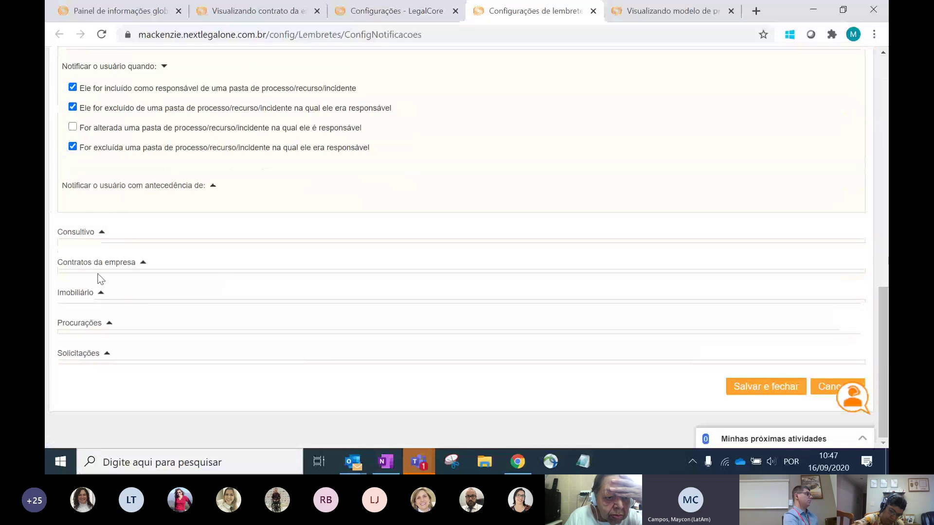
left_click(100, 265)
scroll(110, 267, "down", 1)
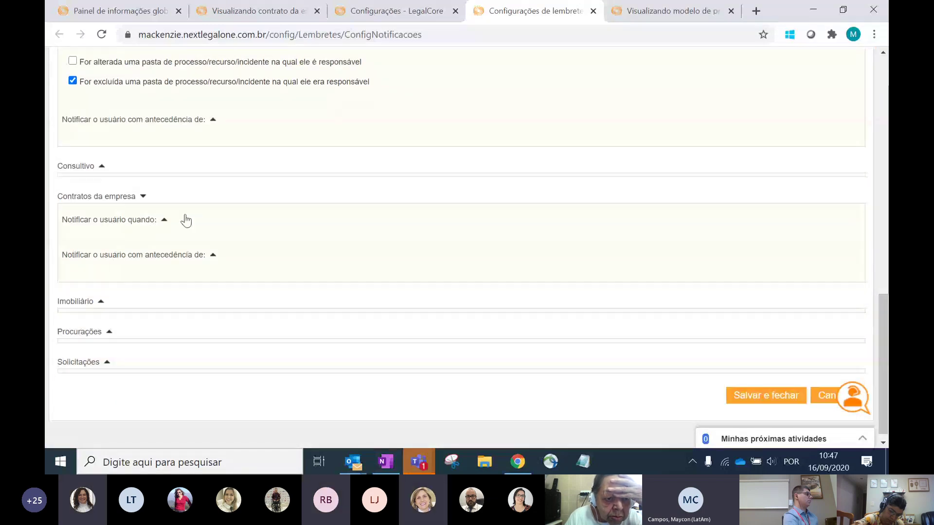
left_click(166, 222)
scroll(165, 221, "down", 1)
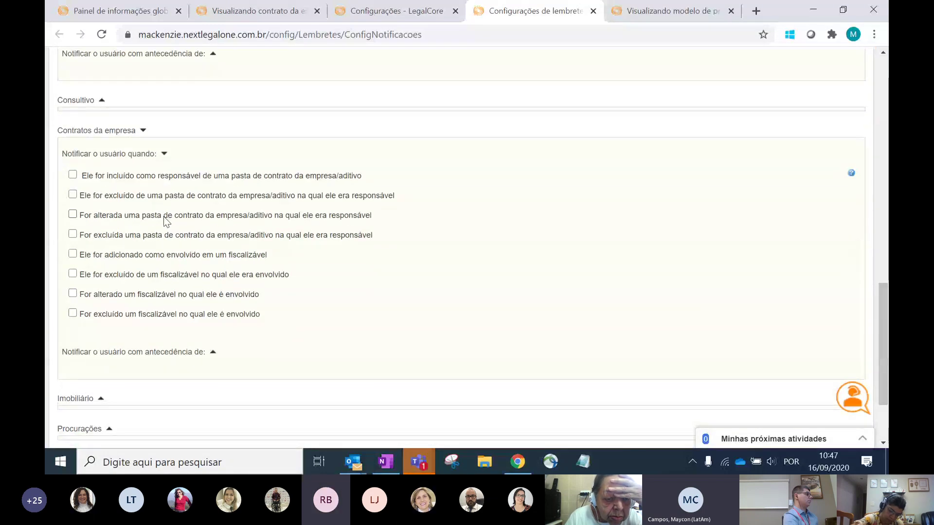
scroll(165, 221, "up", 1)
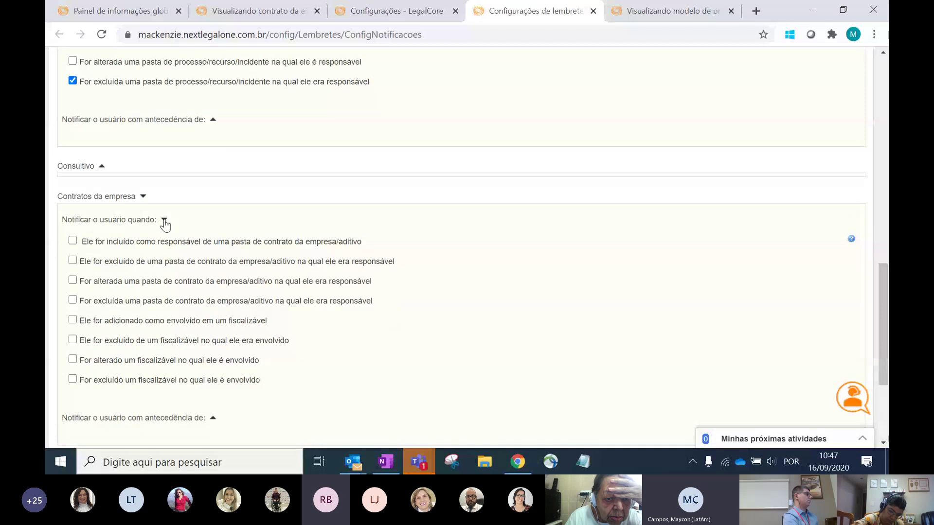